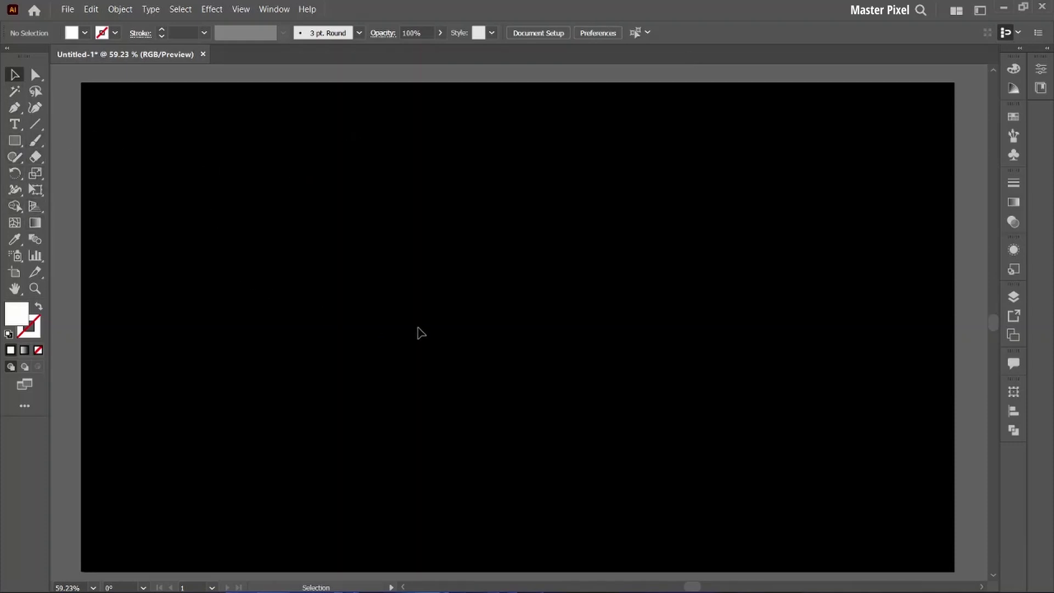
- Type MASTER in white Impact on the black artboard
{"action": "left_click", "coordinate": [16, 125]}
{"action": "left_click", "coordinate": [237, 214]}
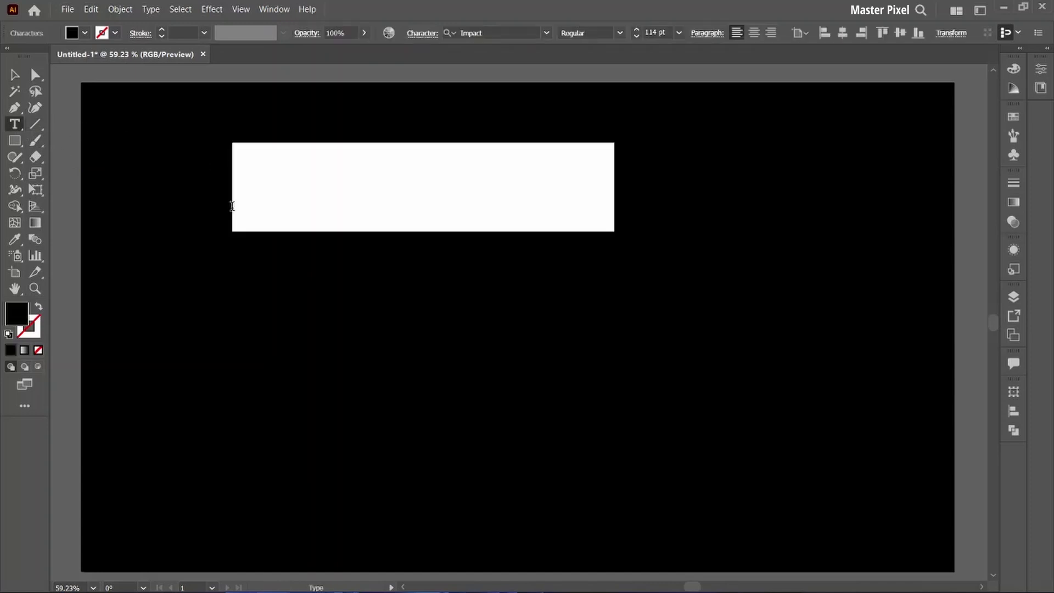
{"action": "left_click", "coordinate": [89, 33]}
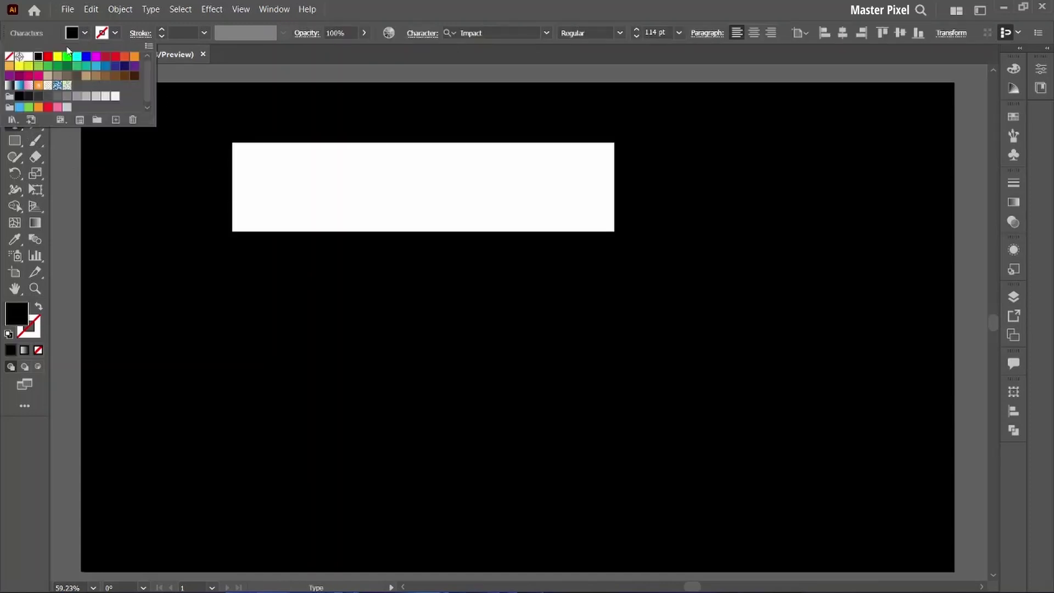
{"action": "left_click", "coordinate": [29, 56]}
{"action": "type", "text": "M"}
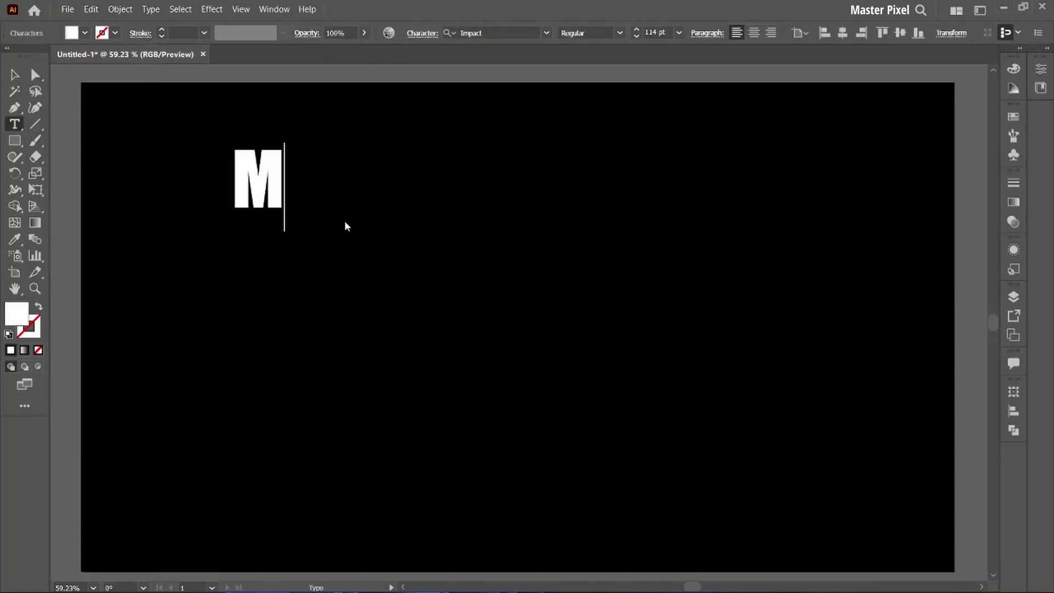
{"action": "type", "text": "ASTER"}
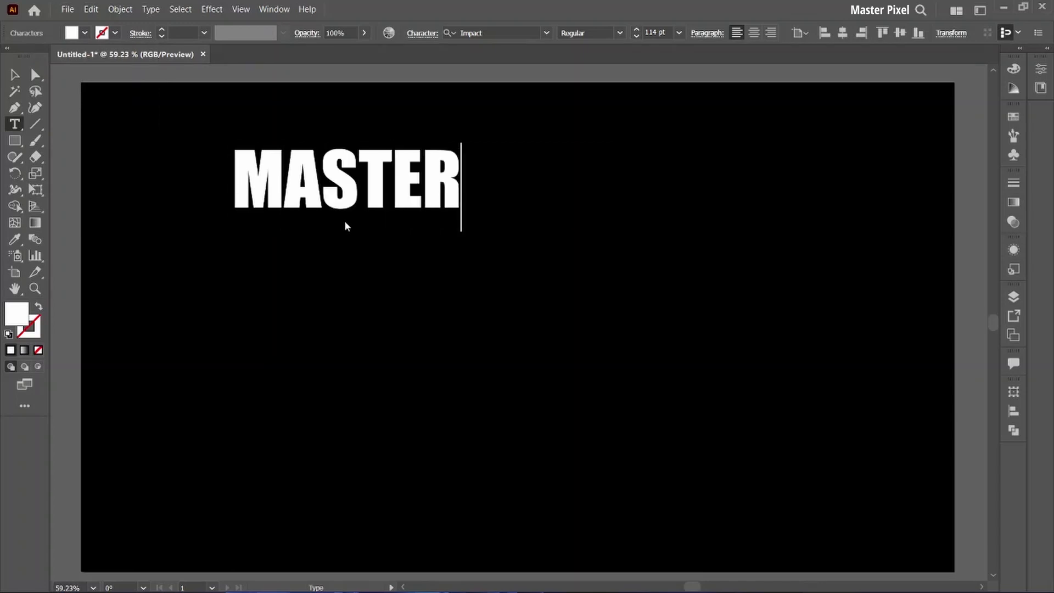
{"action": "left_click", "coordinate": [274, 264], "text": "ctrl"}
- Add a second text line, PIXEL, beneath MASTER and make its fill white
{"action": "left_click", "coordinate": [274, 262]}
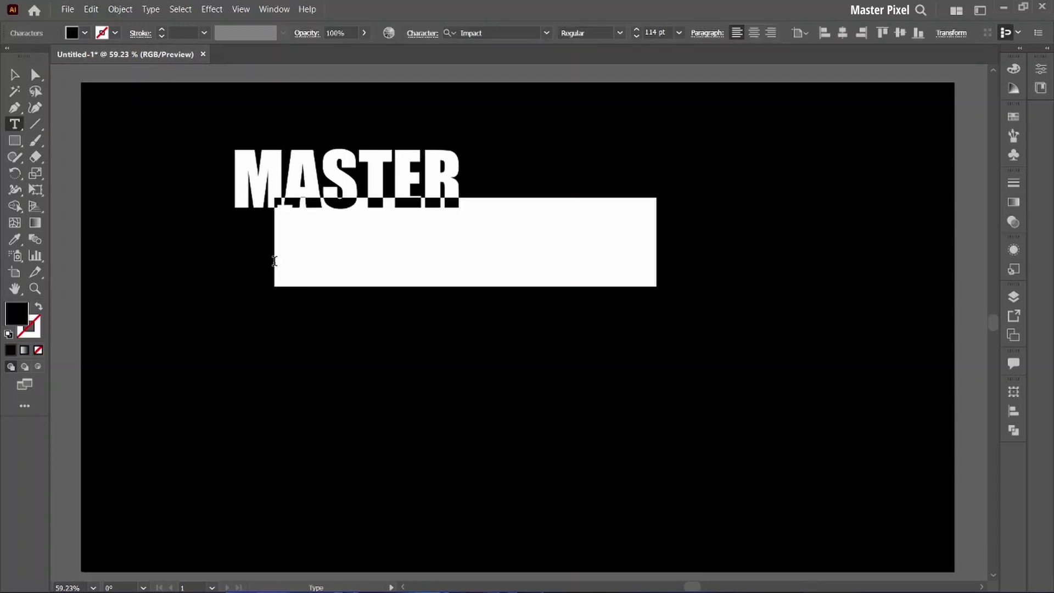
{"action": "type", "text": "PIXE"}
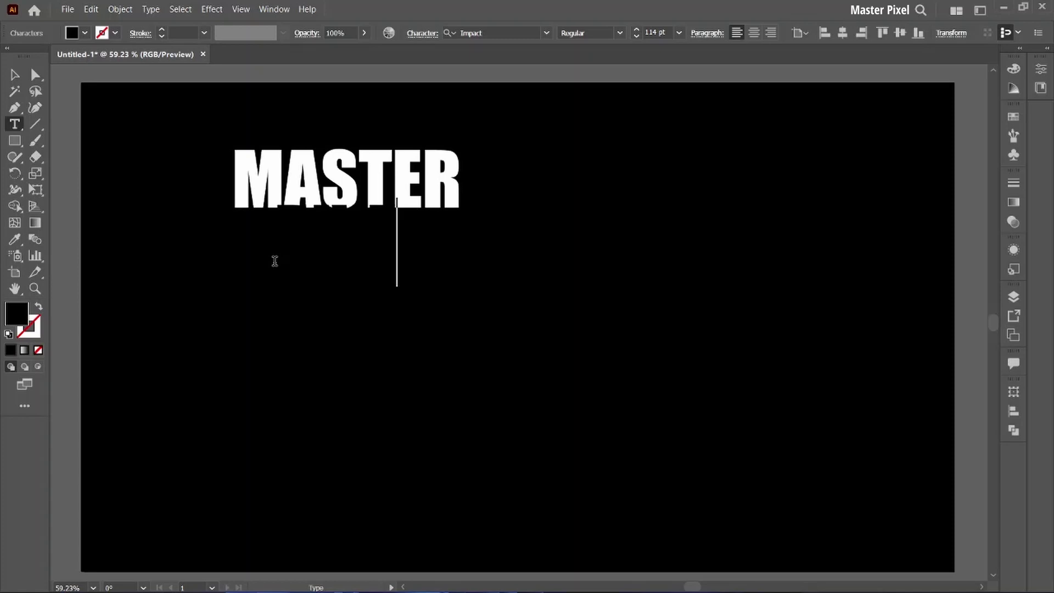
{"action": "type", "text": "L"}
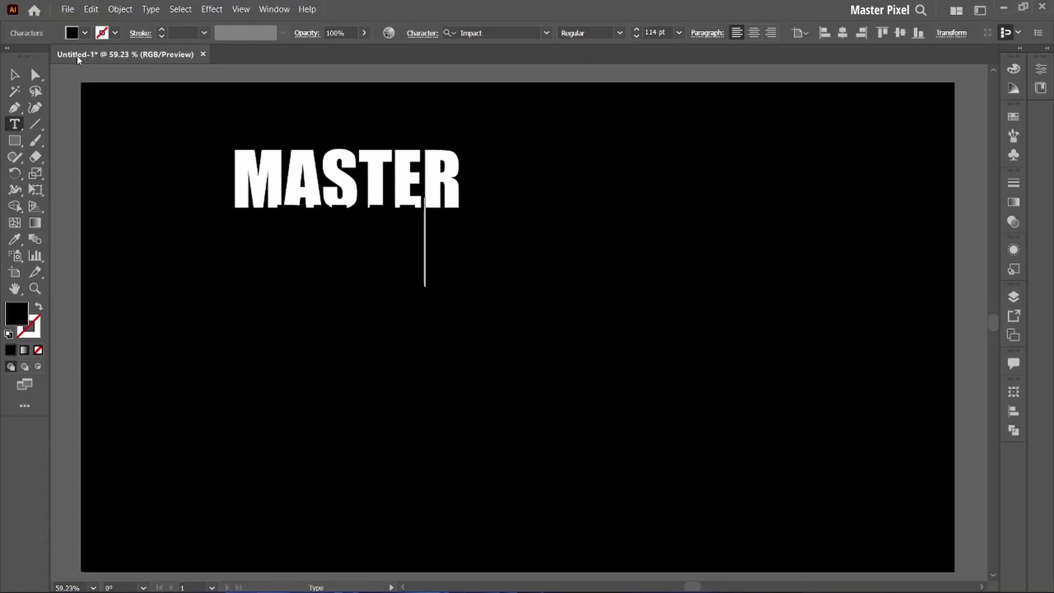
{"action": "left_click", "coordinate": [15, 75]}
{"action": "left_click", "coordinate": [84, 33]}
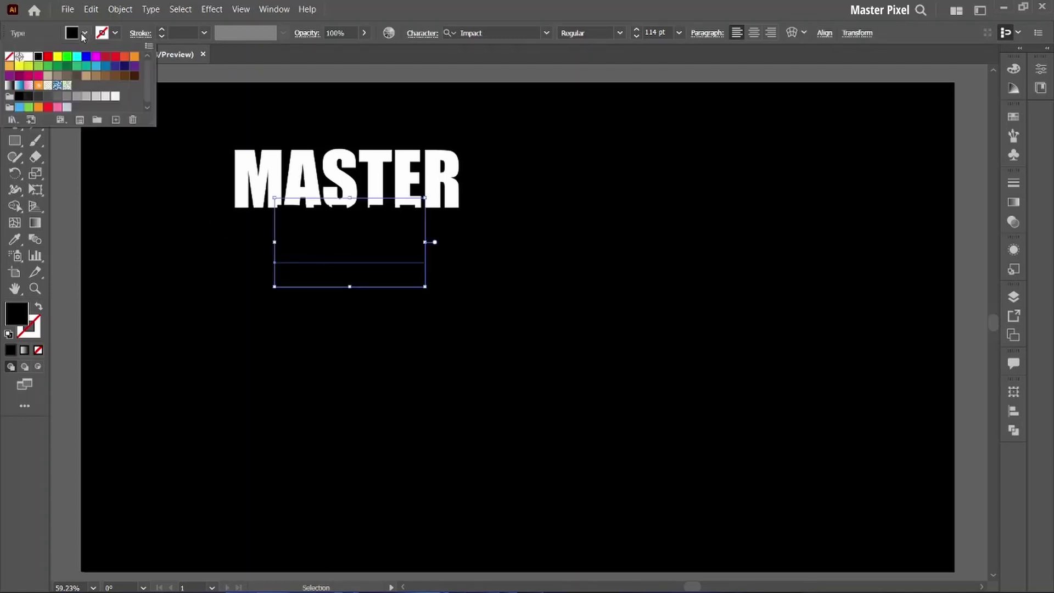
{"action": "left_click", "coordinate": [28, 57]}
{"action": "left_click", "coordinate": [371, 285]}
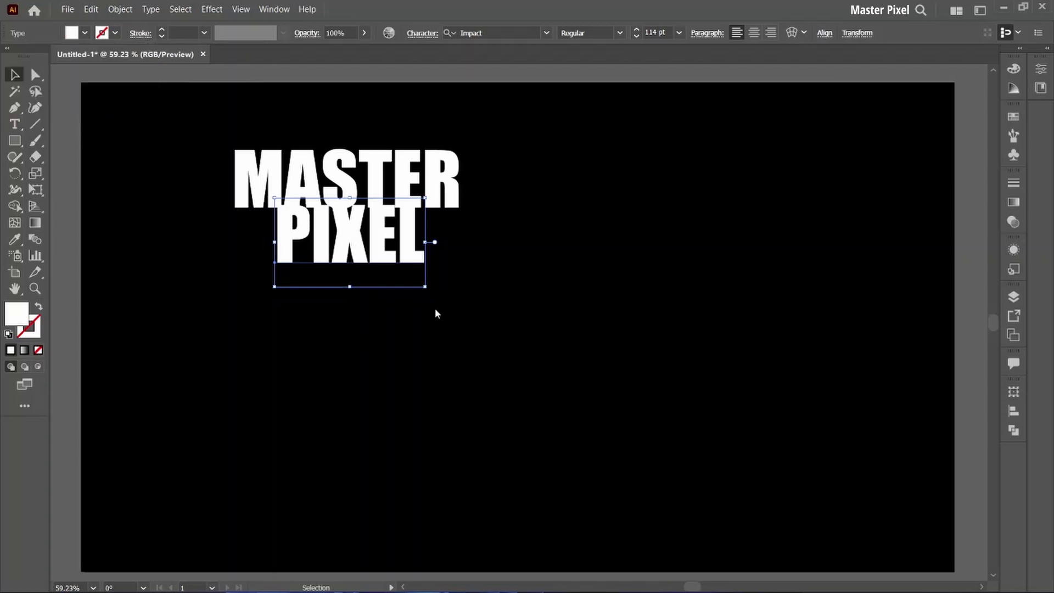
- Move MASTER toward the page centre with PIXEL centred just beneath it
{"action": "left_click_drag", "start_coordinate": [350, 242], "coordinate": [562, 335]}
{"action": "left_click_drag", "start_coordinate": [309, 182], "coordinate": [280, 267]}
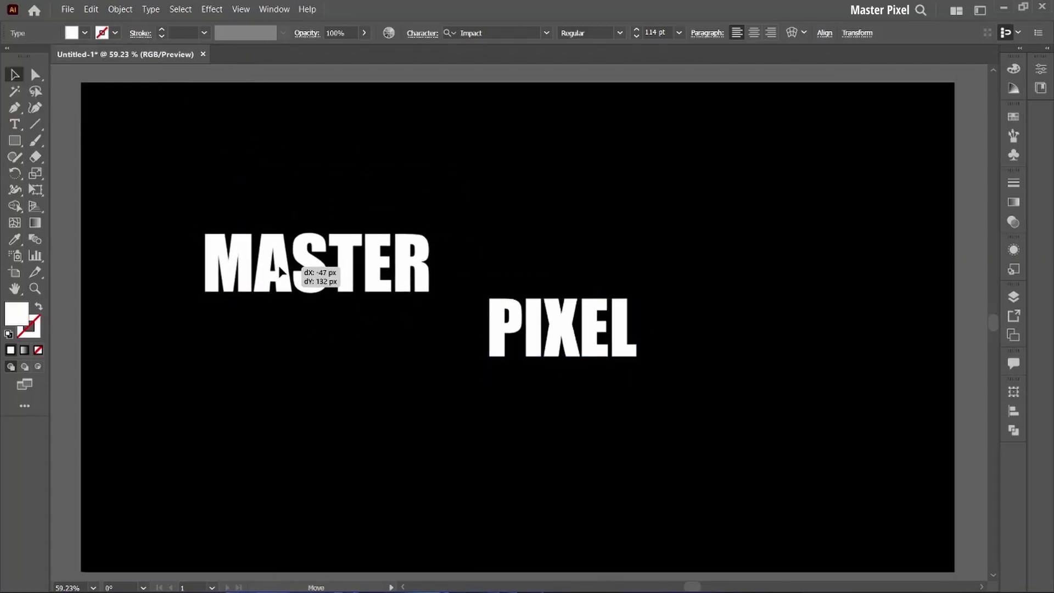
{"action": "mouse_move", "coordinate": [555, 330]}
{"action": "left_mouse_down"}
{"action": "mouse_move", "coordinate": [318, 339]}
{"action": "mouse_move", "coordinate": [307, 324]}
{"action": "left_mouse_up"}
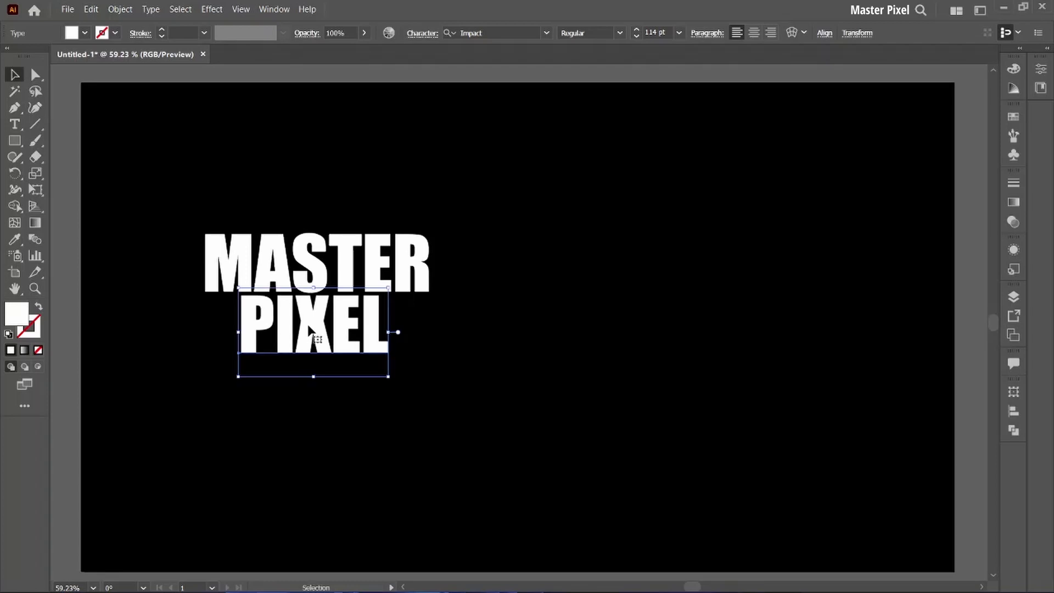
- Alt-drag a copy of MASTER above the original and a copy of PIXEL below
{"action": "left_click_drag", "start_coordinate": [305, 252], "coordinate": [303, 195]}
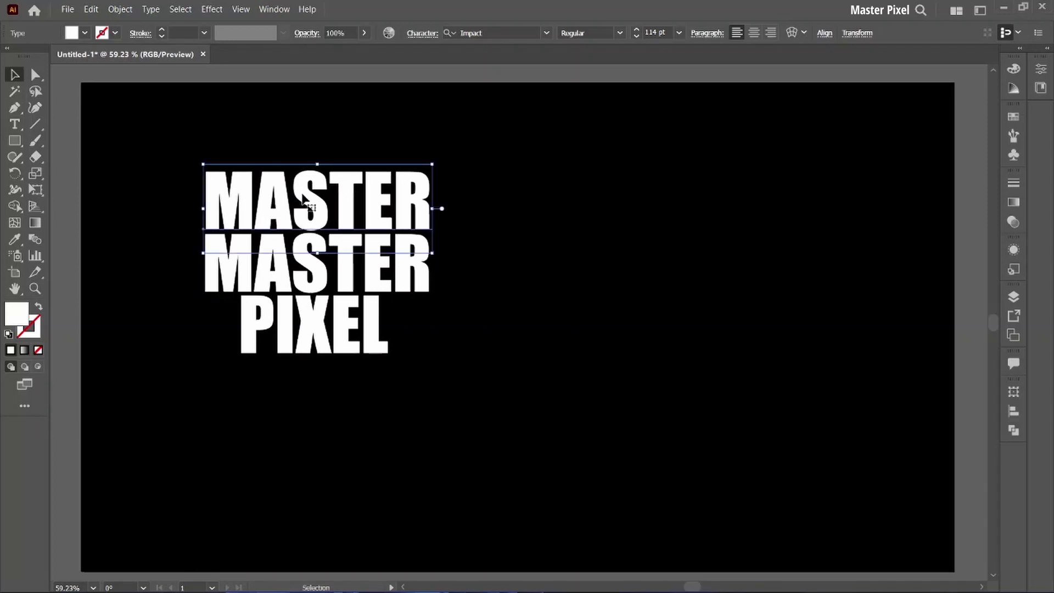
{"action": "left_click_drag", "start_coordinate": [317, 340], "coordinate": [316, 404]}
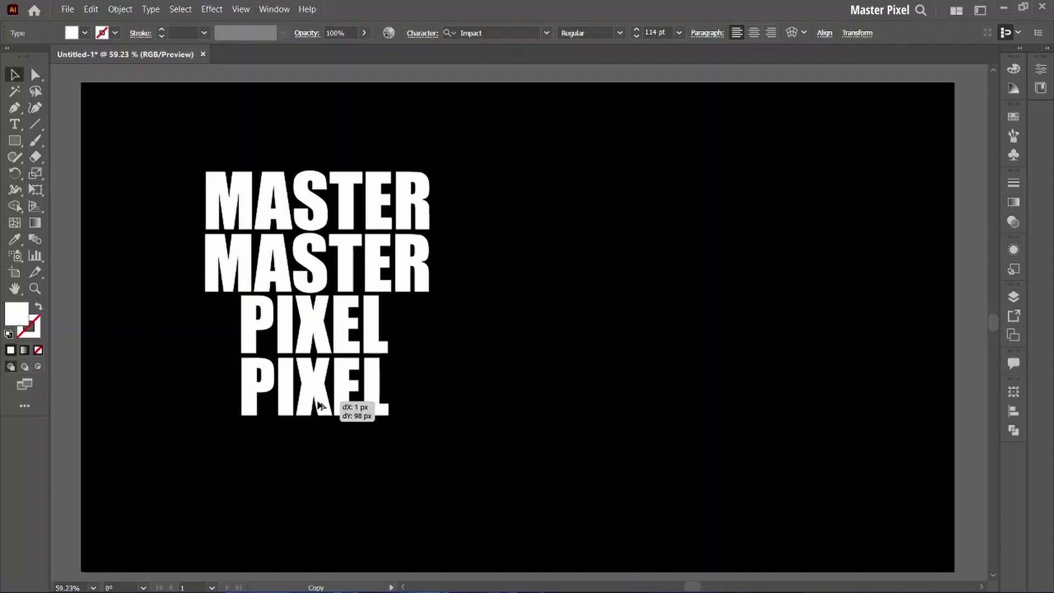
{"action": "left_click_drag", "start_coordinate": [316, 404], "coordinate": [316, 405]}
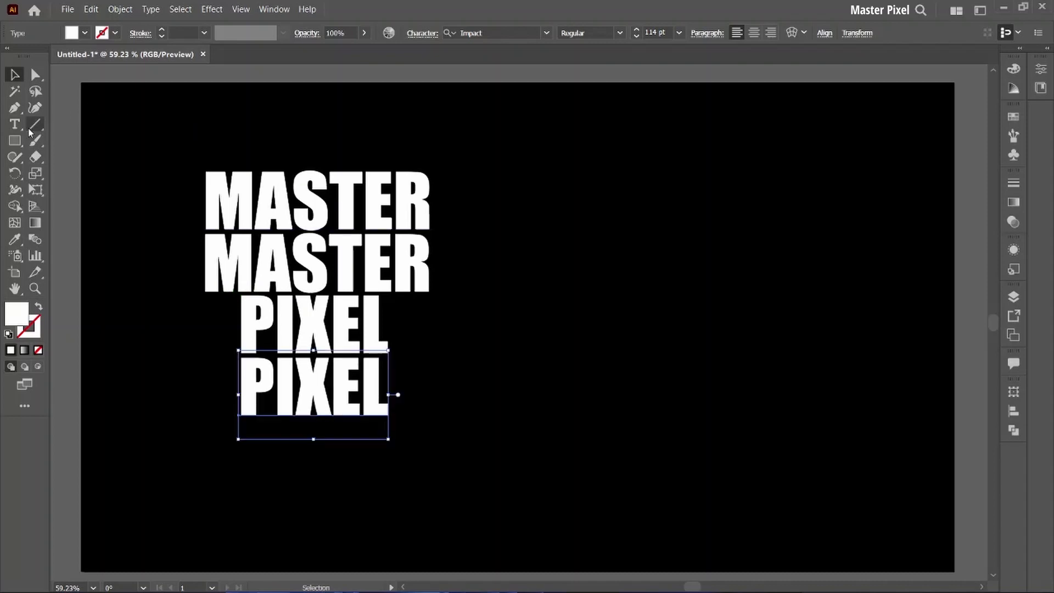
{"action": "left_click", "coordinate": [14, 140]}
- Draw a rectangle over the top MASTER copy and give it the white-to-black gradient fill
{"action": "left_click_drag", "start_coordinate": [152, 148], "coordinate": [497, 227]}
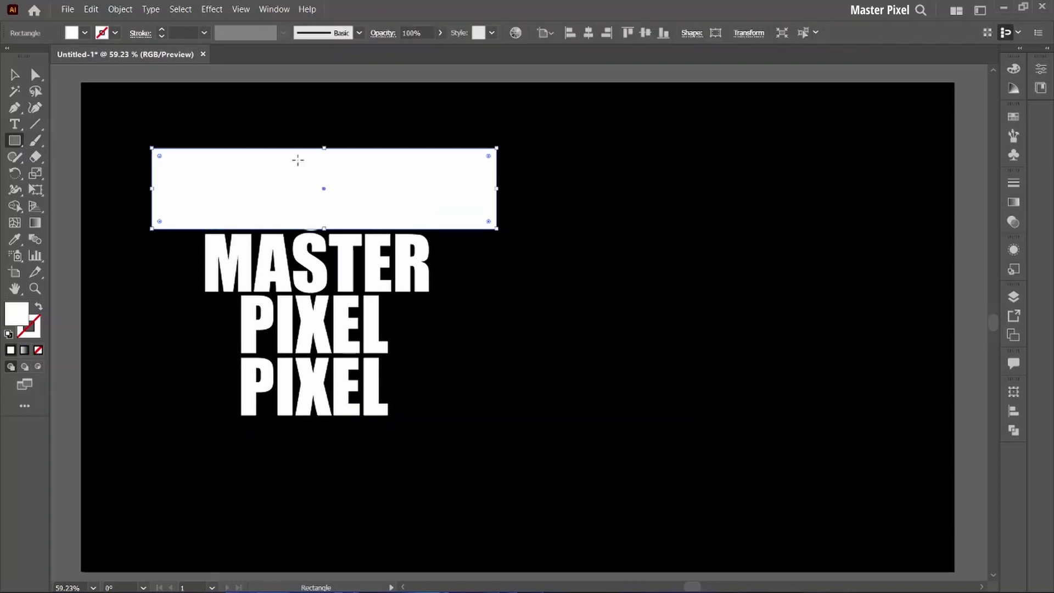
{"action": "left_click", "coordinate": [15, 78]}
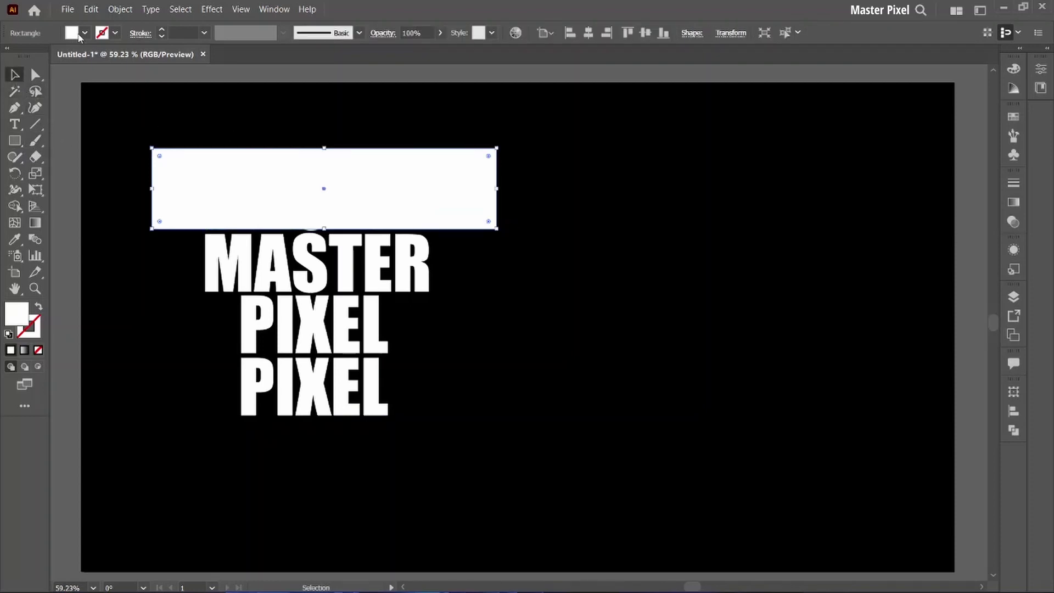
{"action": "left_click", "coordinate": [82, 33]}
{"action": "left_click", "coordinate": [9, 86]}
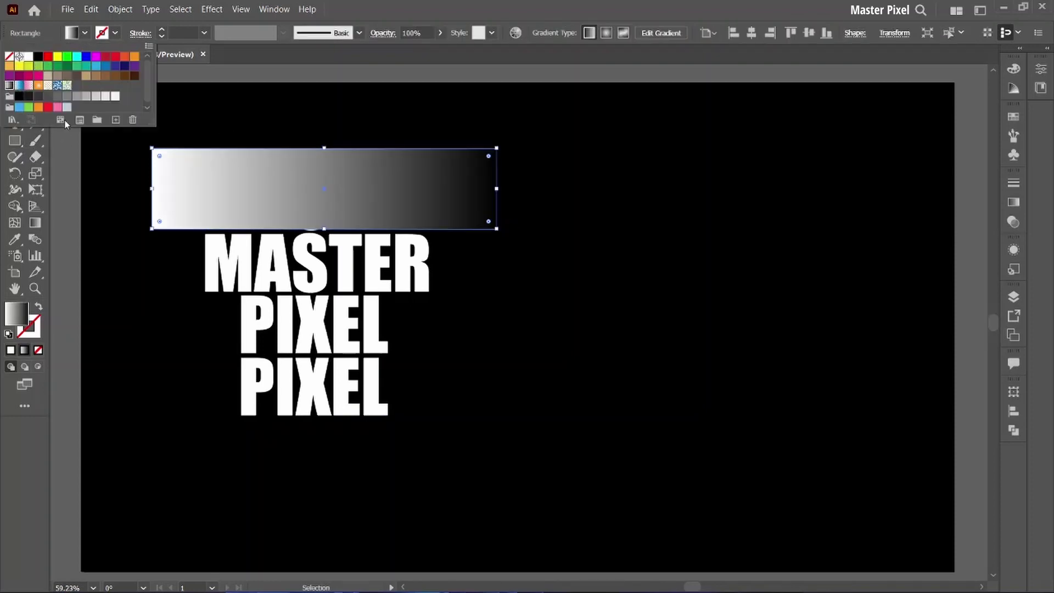
- Use the Gradient tool to run the gradient vertically, white at top to black at bottom
{"action": "key", "text": "Escape"}
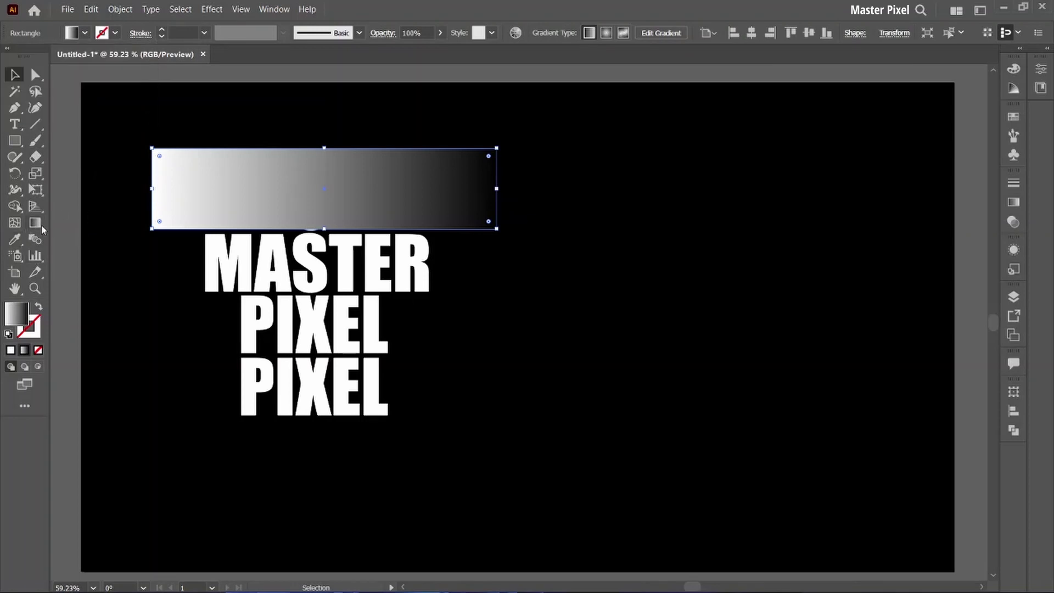
{"action": "key", "text": "g"}
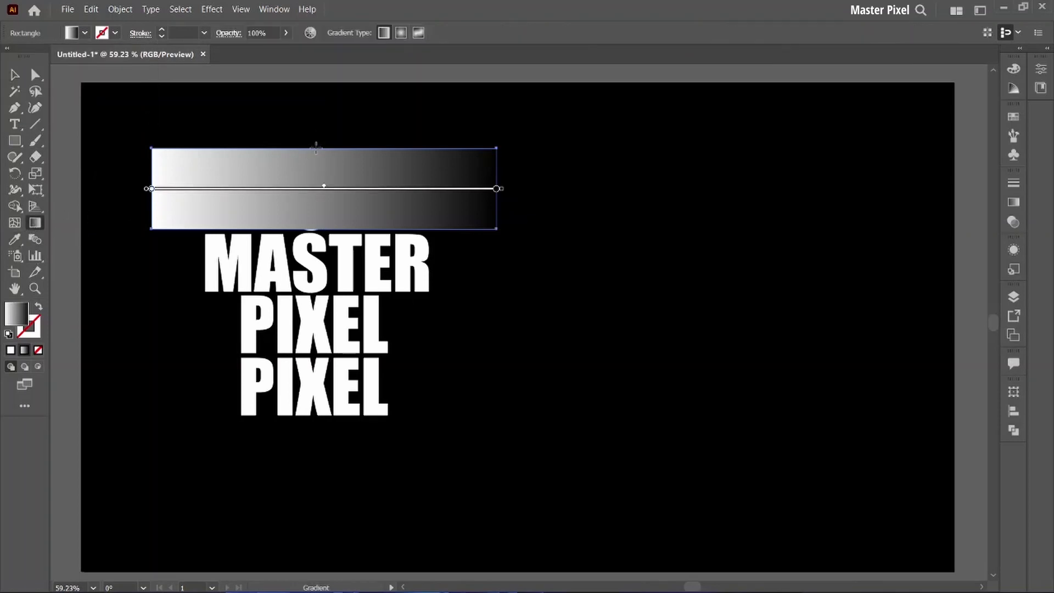
{"action": "left_click_drag", "start_coordinate": [316, 147], "coordinate": [317, 222]}
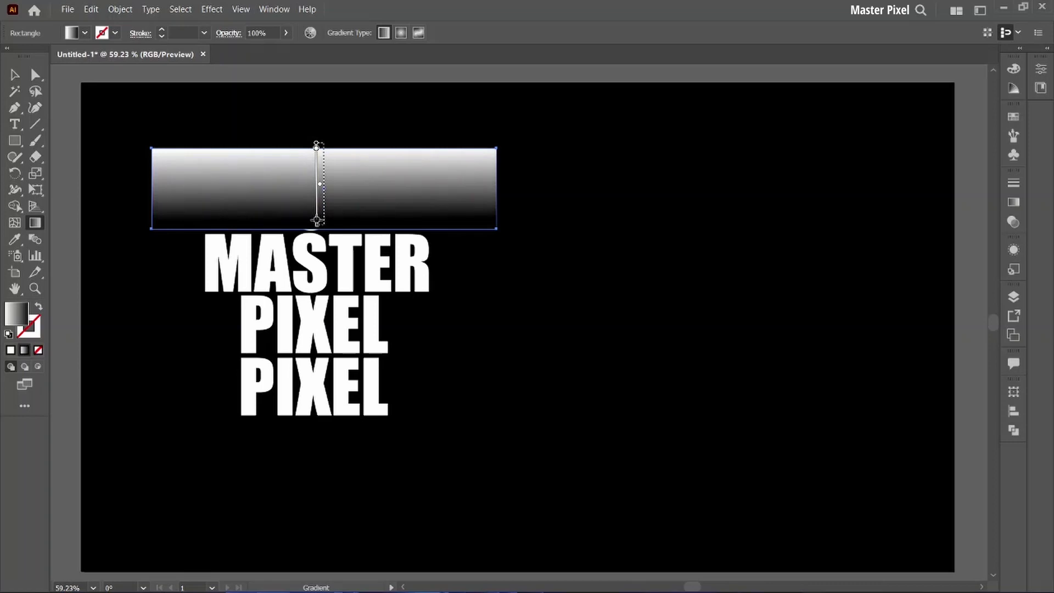
{"action": "left_click_drag", "start_coordinate": [316, 222], "coordinate": [323, 231]}
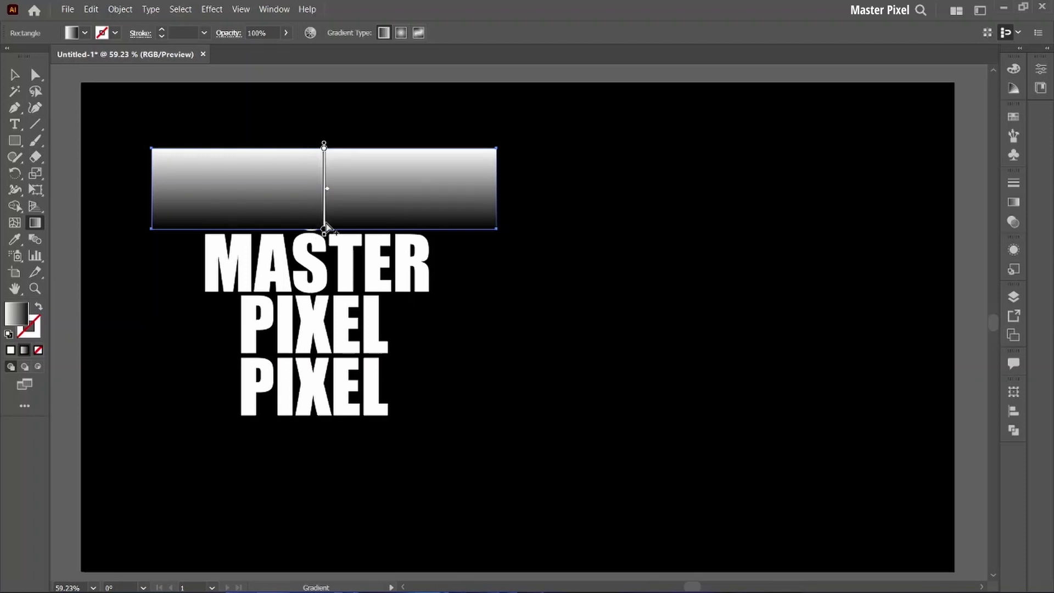
{"action": "left_click", "coordinate": [15, 76]}
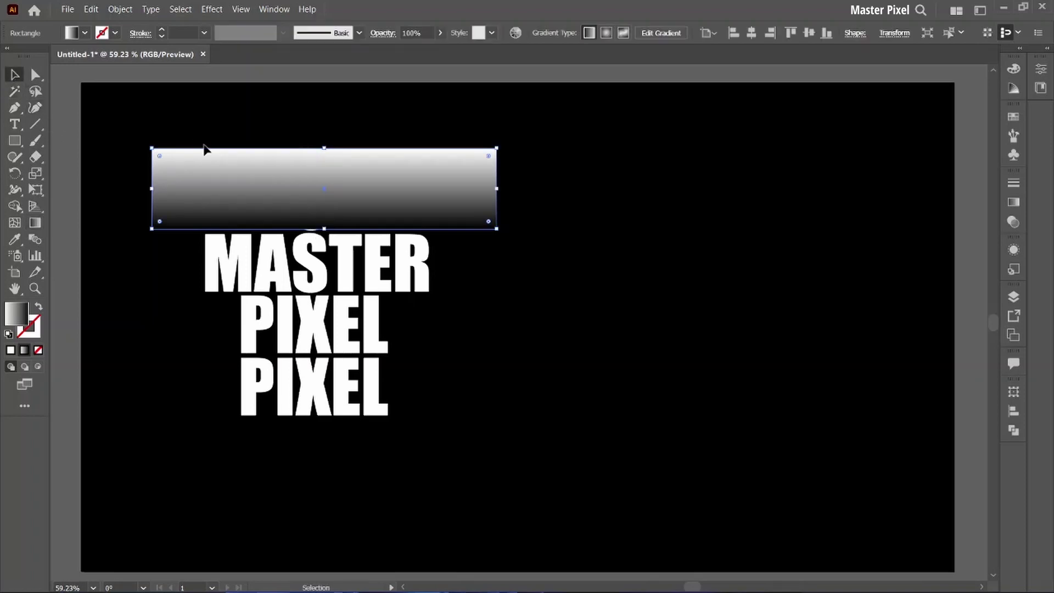
- Copy the gradient rectangle downward rotated 180°, and mask the top MASTER with the upper rectangle
{"action": "mouse_move", "coordinate": [318, 195]}
{"action": "left_mouse_down"}
{"action": "mouse_move", "coordinate": [398, 411]}
{"action": "mouse_move", "coordinate": [335, 481]}
{"action": "left_mouse_up"}
{"action": "mouse_move", "coordinate": [518, 426]}
{"action": "left_mouse_down"}
{"action": "mouse_move", "coordinate": [212, 485]}
{"action": "mouse_move", "coordinate": [295, 466]}
{"action": "mouse_move", "coordinate": [312, 389]}
{"action": "left_mouse_up"}
{"action": "left_click_drag", "start_coordinate": [130, 104], "coordinate": [354, 205]}
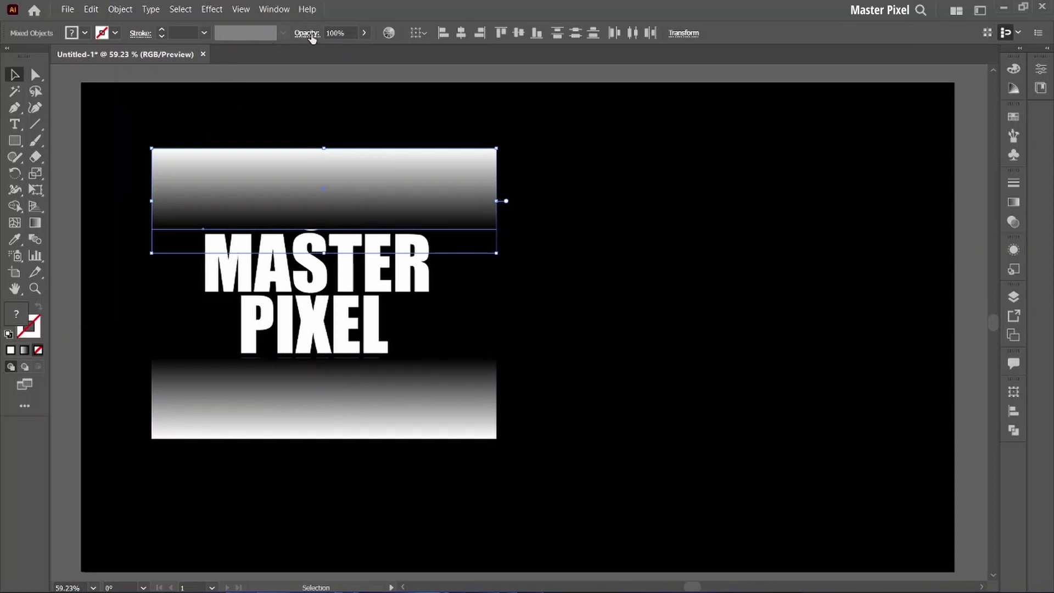
{"action": "left_click", "coordinate": [308, 34]}
{"action": "left_click", "coordinate": [307, 78]}
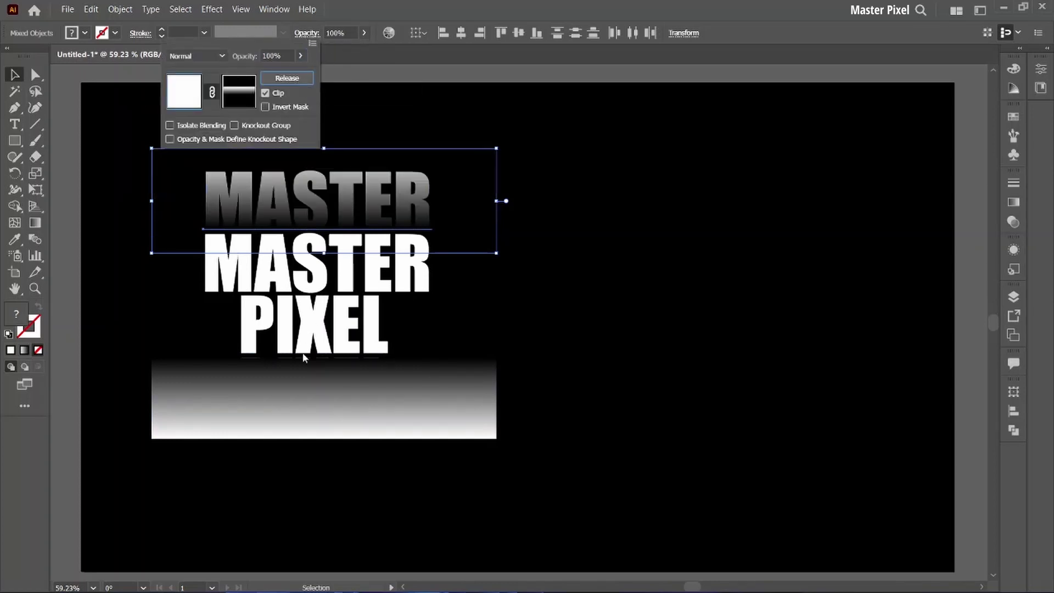
{"action": "left_click", "coordinate": [318, 405]}
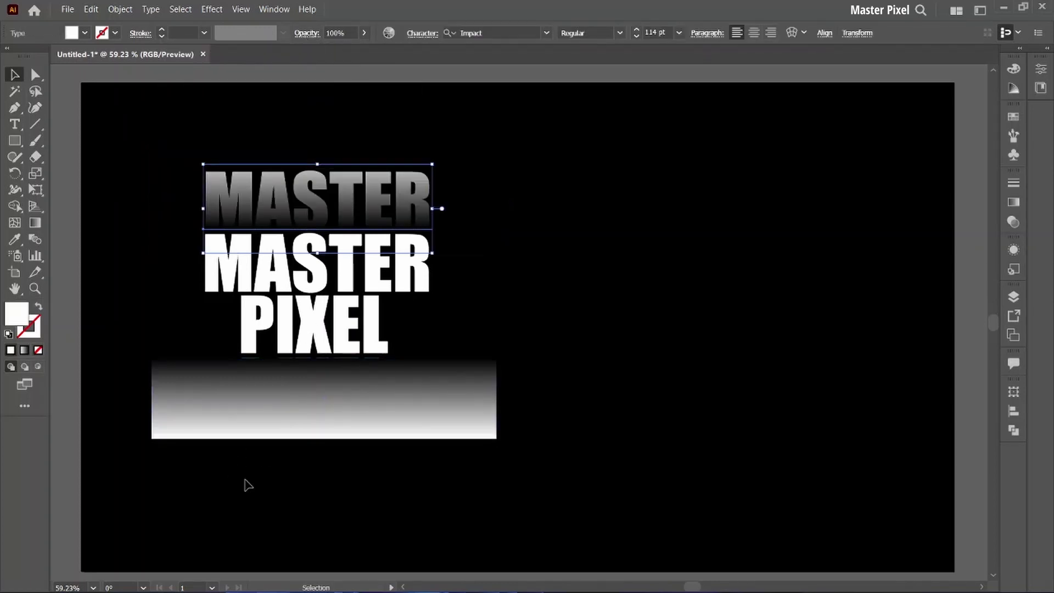
- Mask the bottom PIXEL copy with the flipped gradient rectangle using Make Mask
{"action": "left_click", "coordinate": [324, 387]}
{"action": "left_click", "coordinate": [307, 34]}
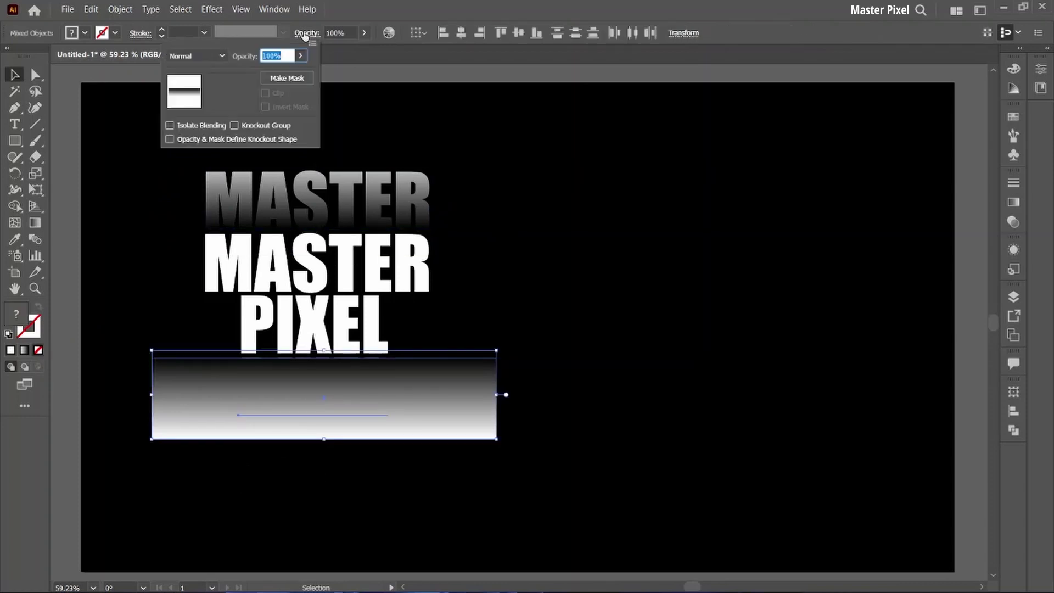
{"action": "left_click", "coordinate": [300, 78]}
{"action": "left_click", "coordinate": [593, 263]}
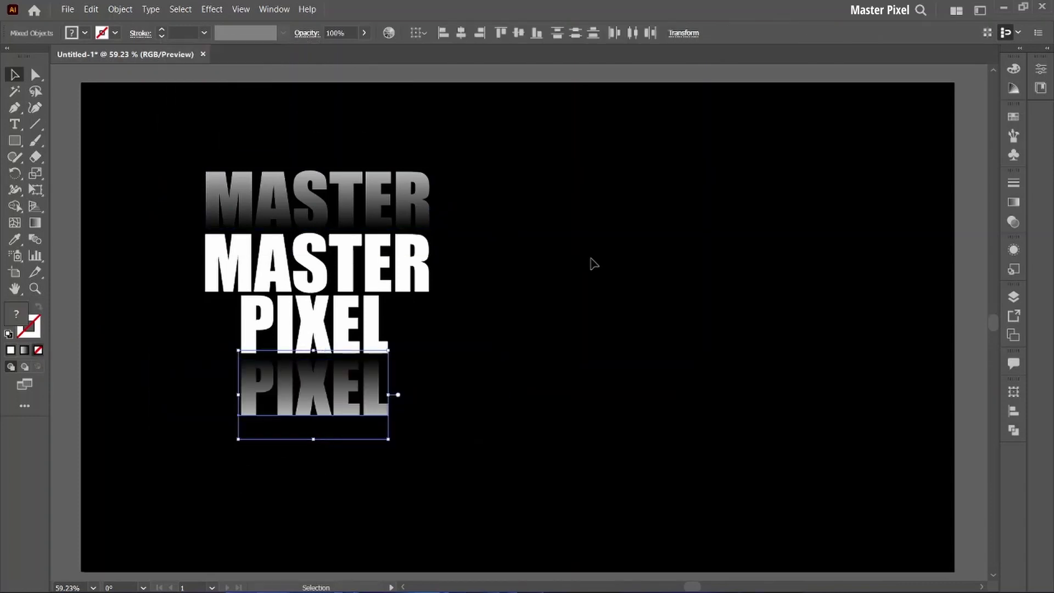
- Alt-drag the faded MASTER copy upward to stack a second echo above it
{"action": "left_click", "coordinate": [321, 204]}
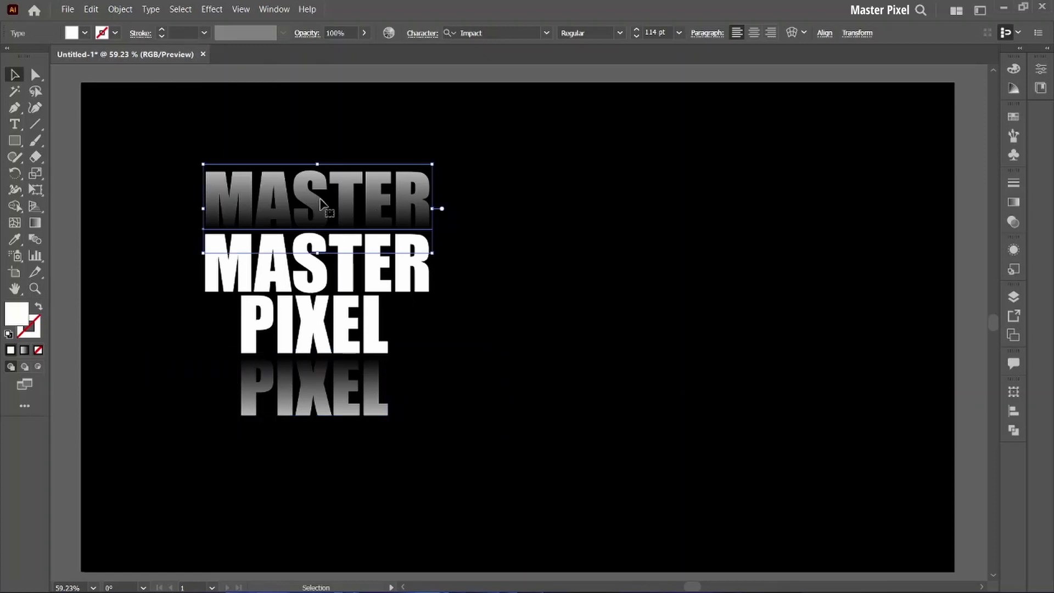
{"action": "left_click_drag", "start_coordinate": [320, 201], "coordinate": [319, 147]}
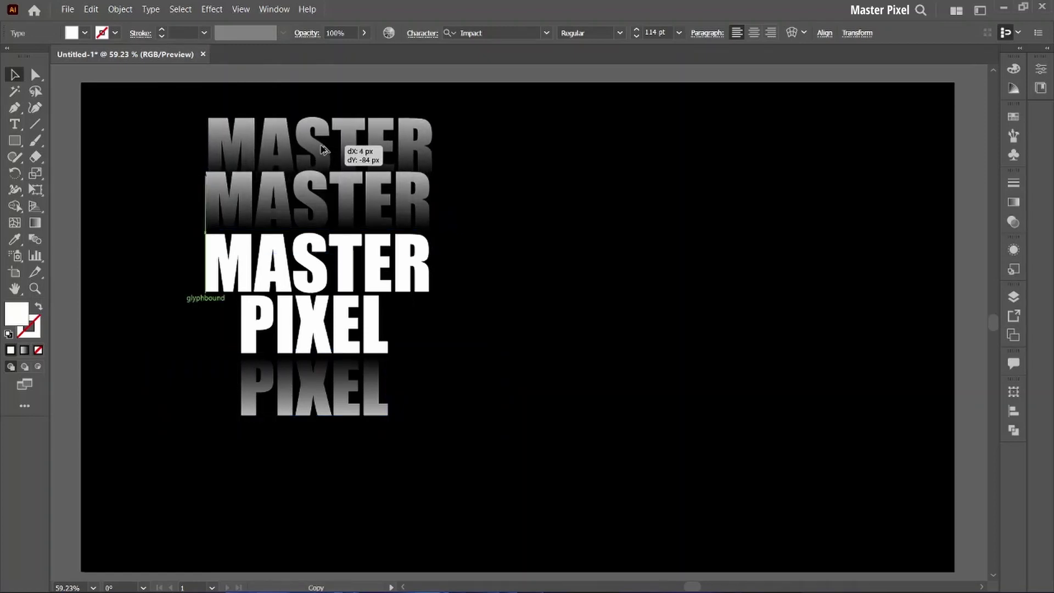
{"action": "left_click_drag", "start_coordinate": [319, 147], "coordinate": [322, 152]}
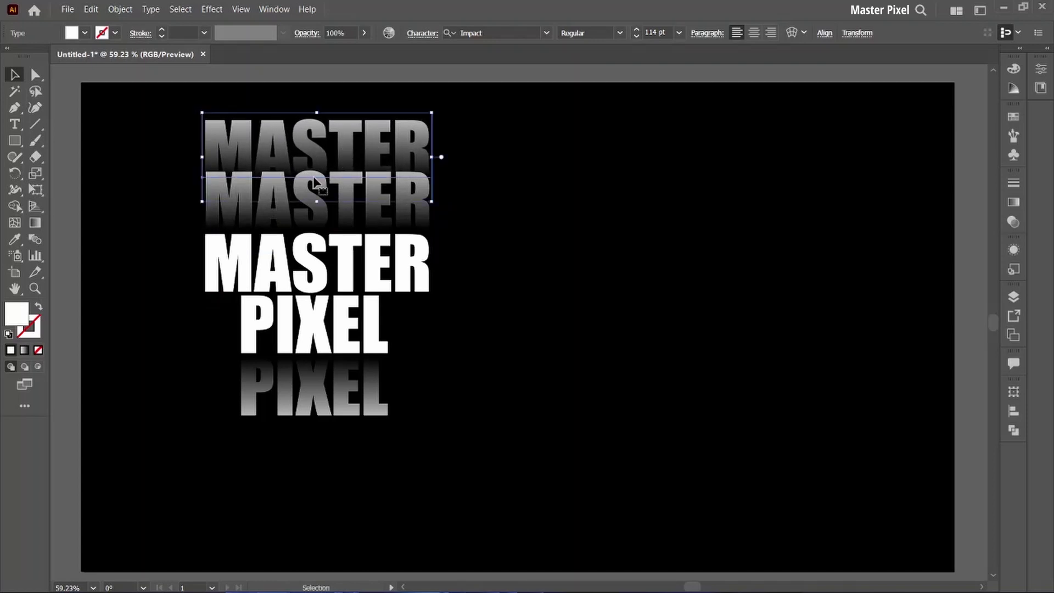
{"action": "left_click", "coordinate": [317, 219]}
- Set the lower MASTER echo to 50% opacity and the upper one to 30%
{"action": "left_click", "coordinate": [323, 33]}
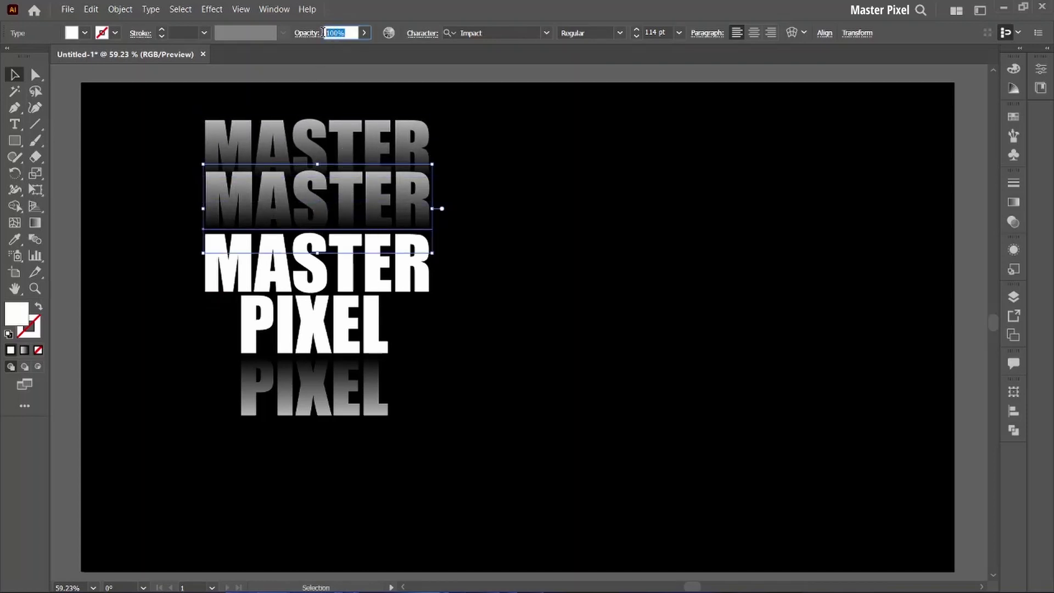
{"action": "type", "text": "50"}
{"action": "key", "text": "Return"}
{"action": "left_click", "coordinate": [317, 151]}
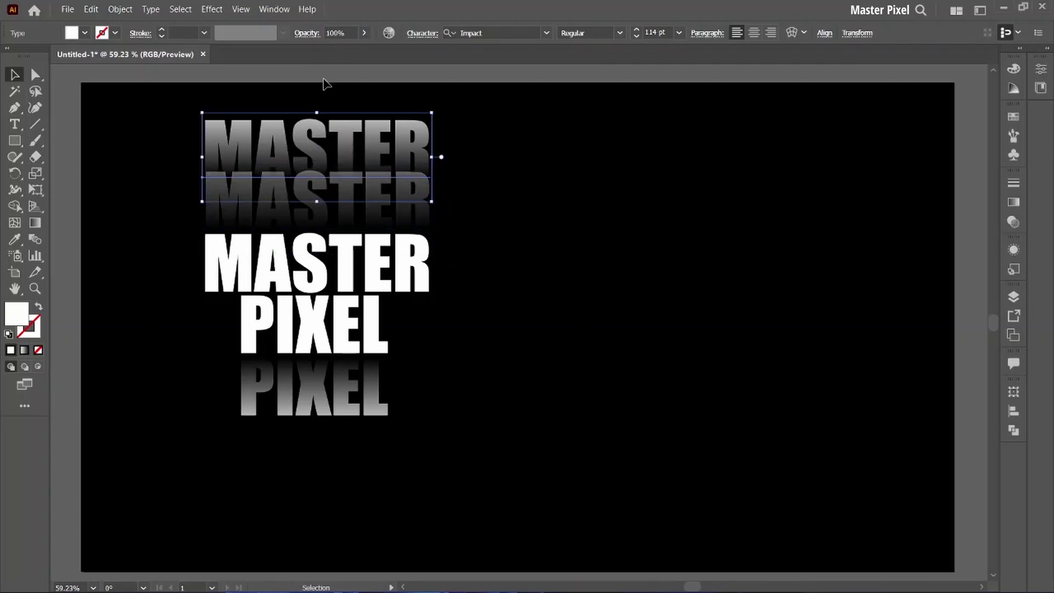
{"action": "left_click", "coordinate": [325, 34]}
{"action": "type", "text": "30"}
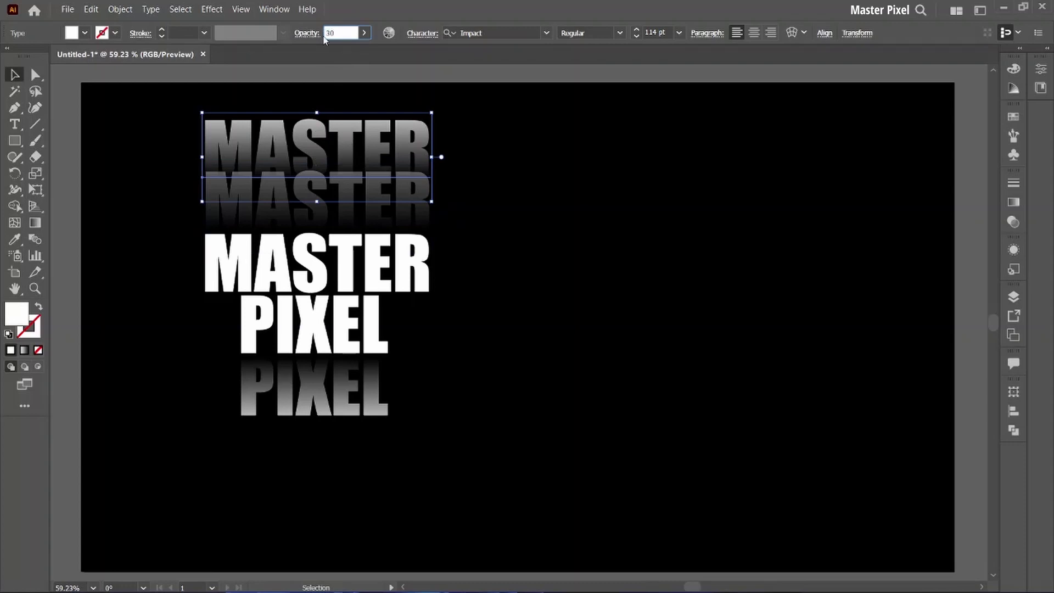
{"action": "key", "text": "Return"}
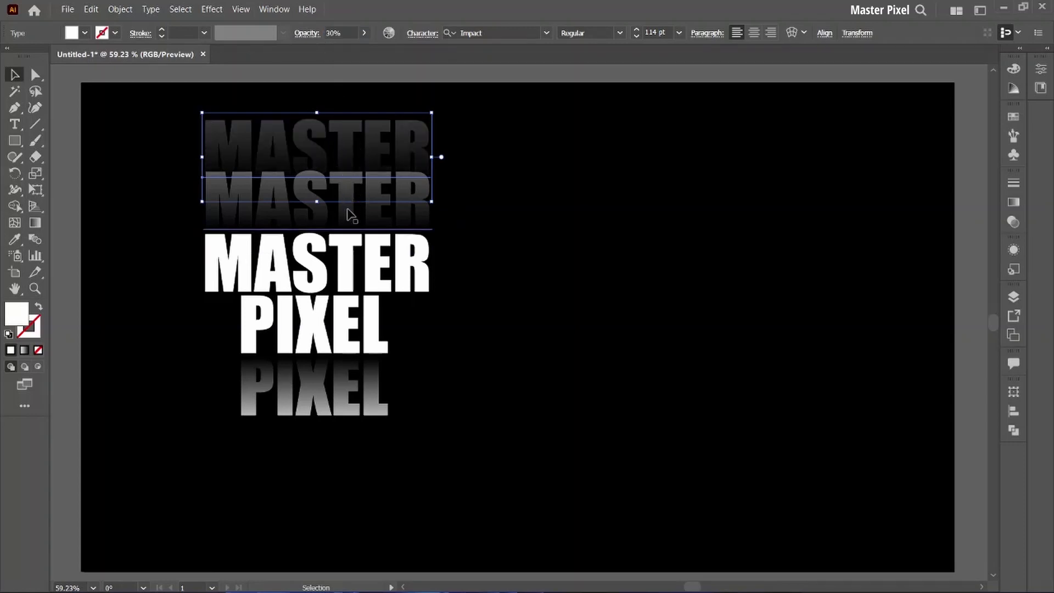
- Nudge the two MASTER echoes slightly down to adjust their spacing
{"action": "left_click_drag", "start_coordinate": [347, 216], "coordinate": [345, 218]}
{"action": "left_click_drag", "start_coordinate": [324, 158], "coordinate": [317, 159]}
{"action": "left_click", "coordinate": [321, 146], "text": "shift"}
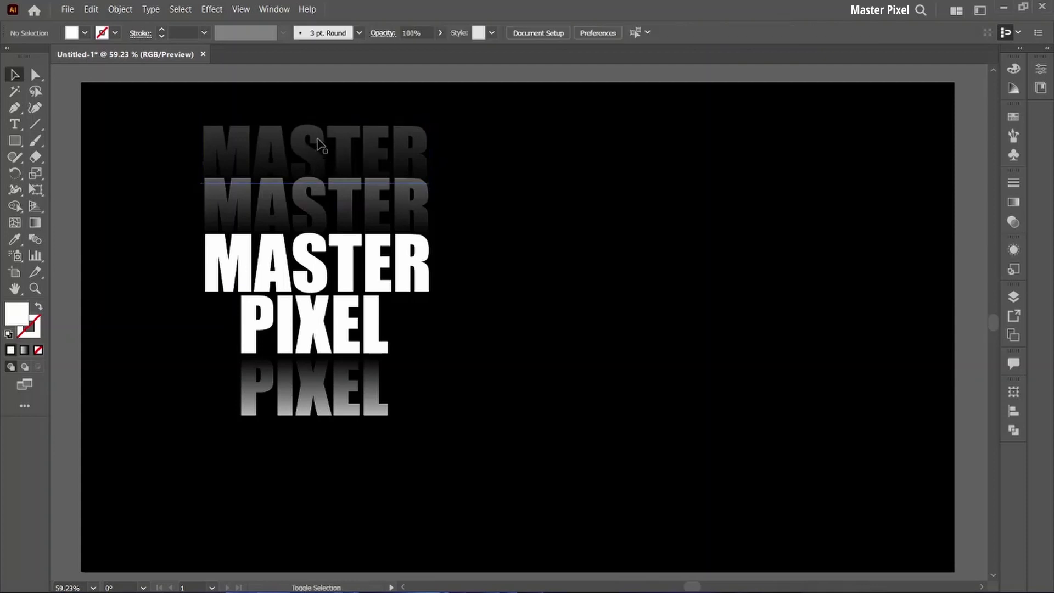
{"action": "left_click", "coordinate": [324, 162]}
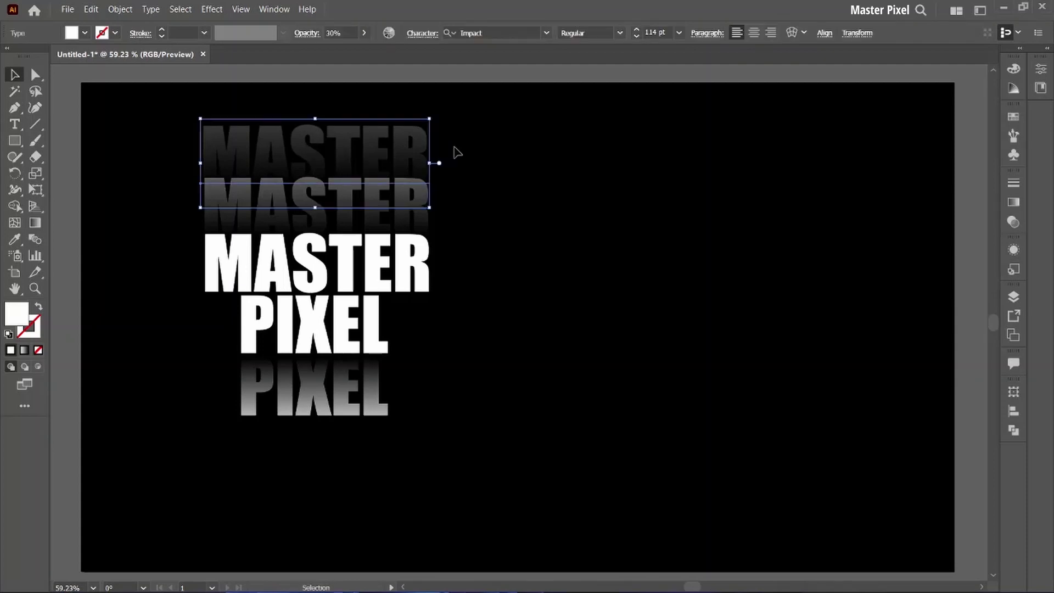
{"action": "left_click", "coordinate": [325, 166], "text": "shift"}
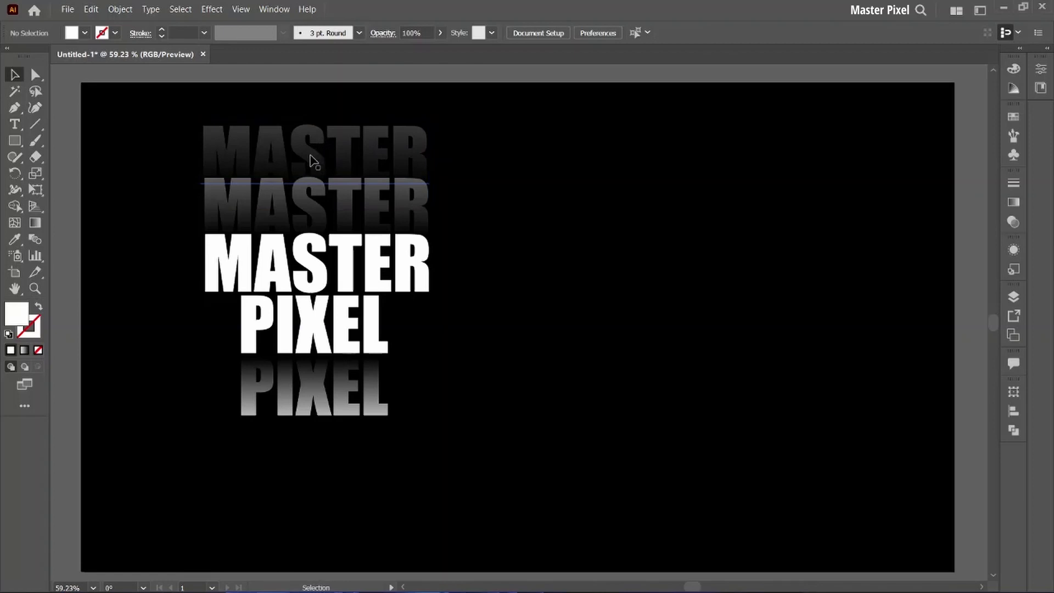
- Add a topmost MASTER copy at 15% opacity, then nudge the whole text stack down
{"action": "left_click_drag", "start_coordinate": [306, 160], "coordinate": [304, 106]}
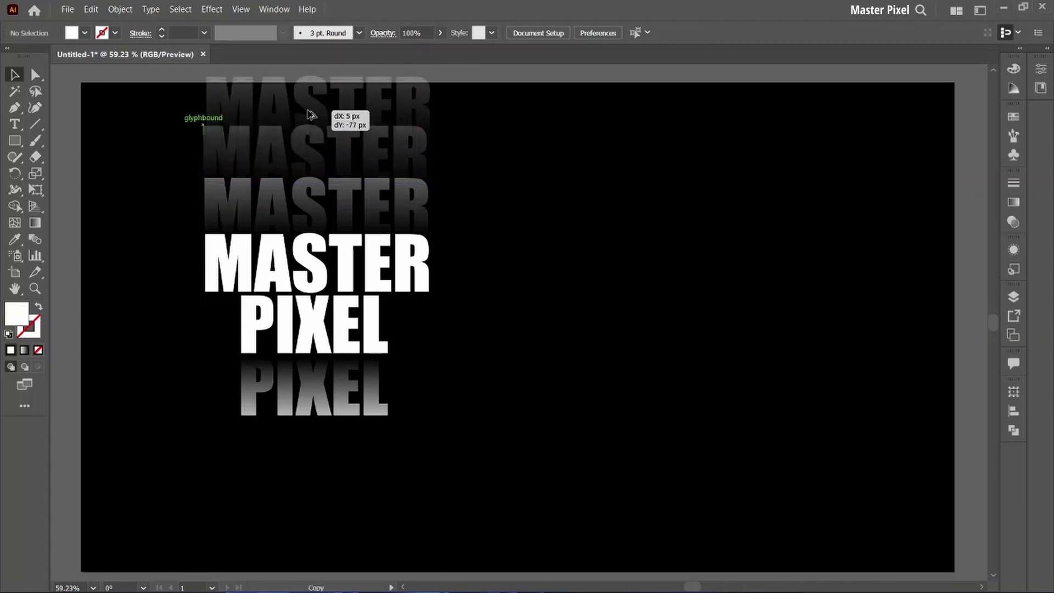
{"action": "left_click_drag", "start_coordinate": [304, 108], "coordinate": [307, 108]}
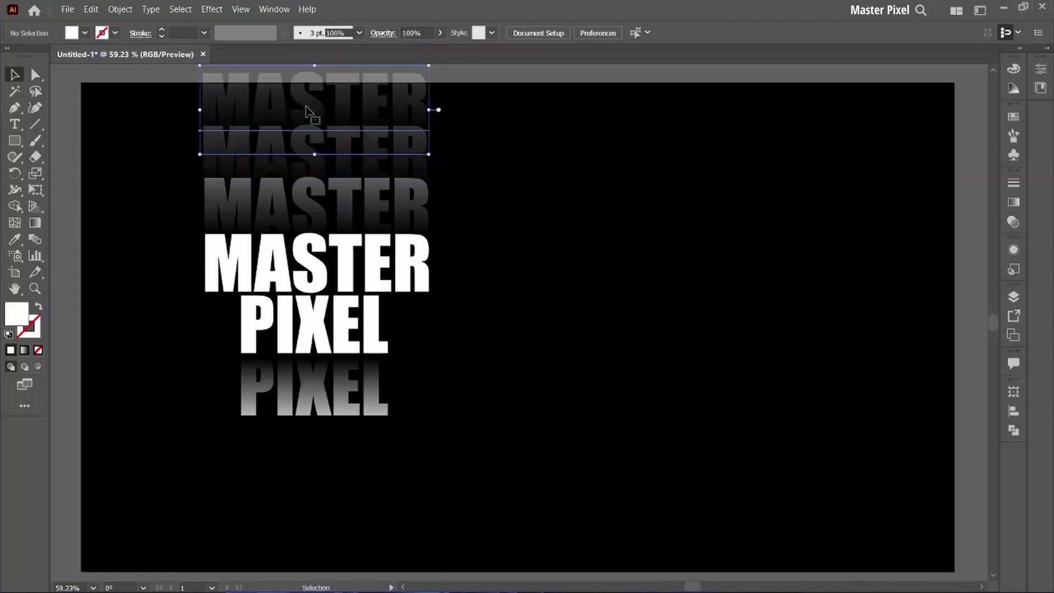
{"action": "left_click", "coordinate": [349, 32]}
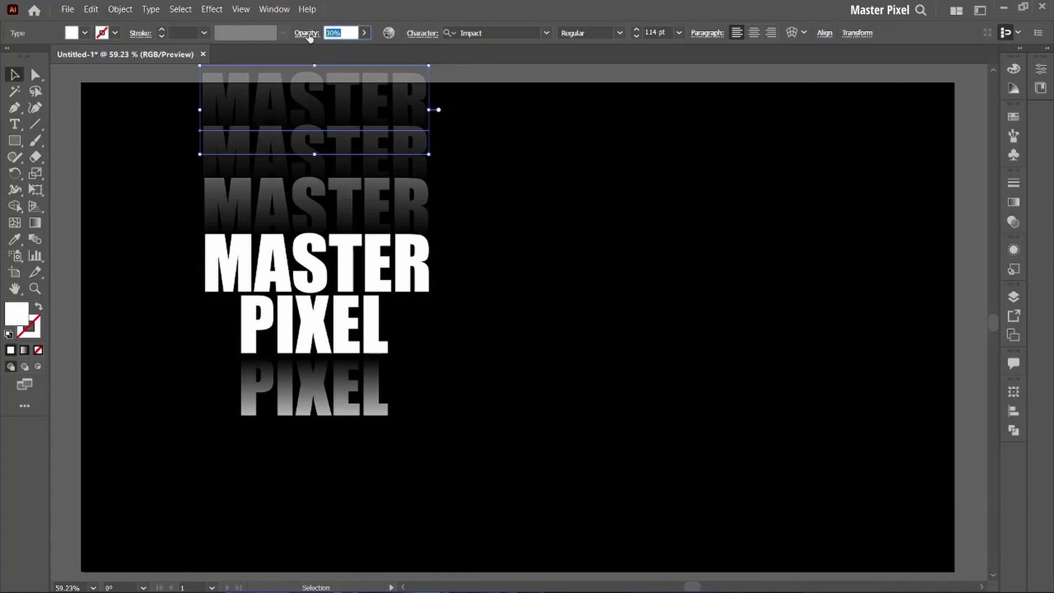
{"action": "type", "text": "15"}
{"action": "key", "text": "Return"}
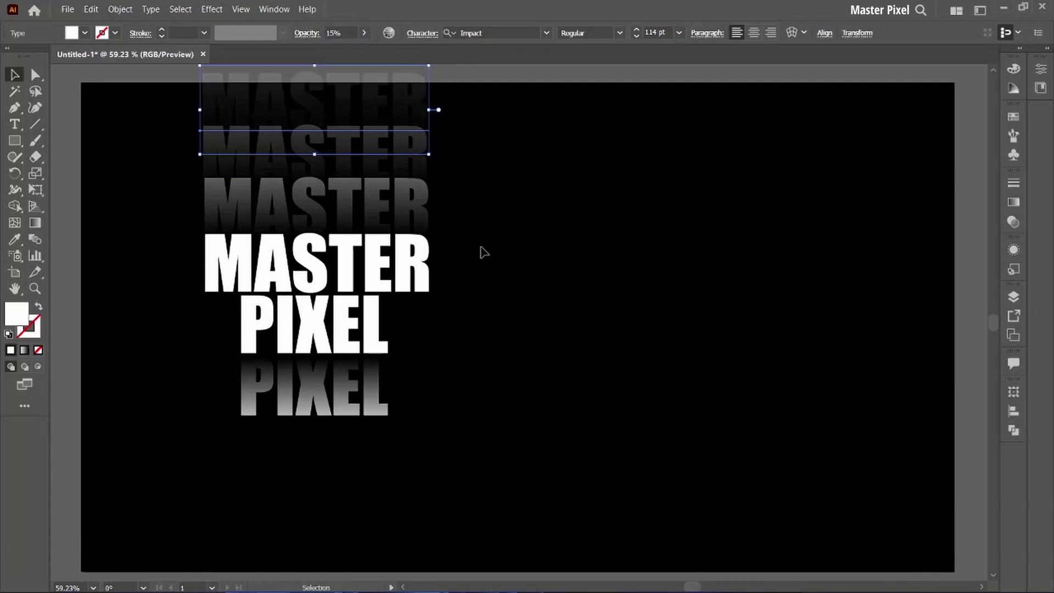
{"action": "left_click_drag", "start_coordinate": [165, 106], "coordinate": [404, 405]}
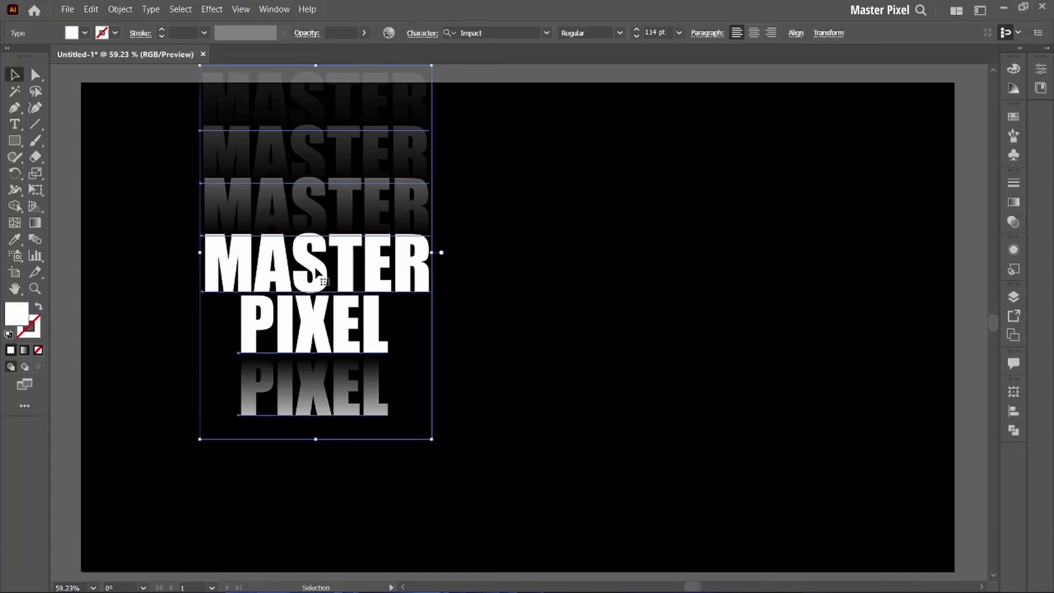
{"action": "left_click_drag", "start_coordinate": [317, 273], "coordinate": [313, 276]}
- Set the faded PIXEL below the main text to 50% opacity
{"action": "left_click", "coordinate": [568, 216]}
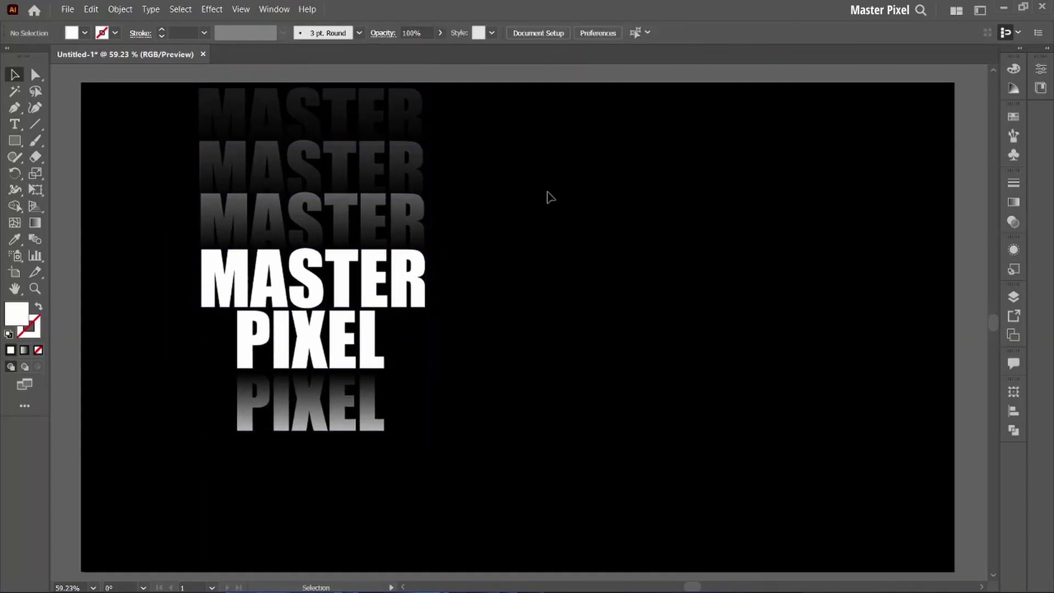
{"action": "left_click", "coordinate": [305, 384]}
{"action": "left_click", "coordinate": [324, 34]}
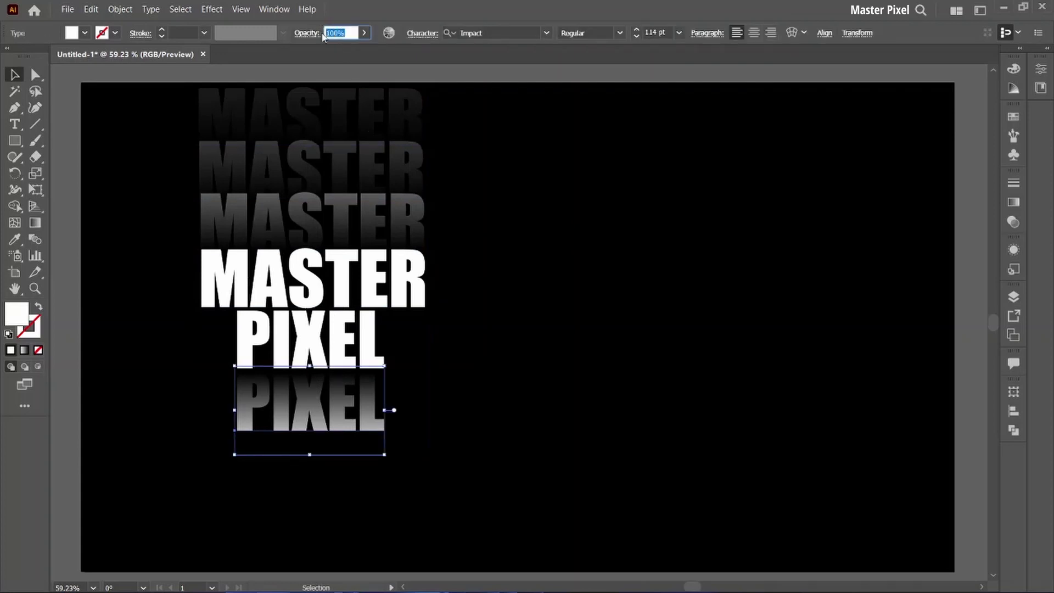
{"action": "type", "text": "50"}
{"action": "key", "text": "Return"}
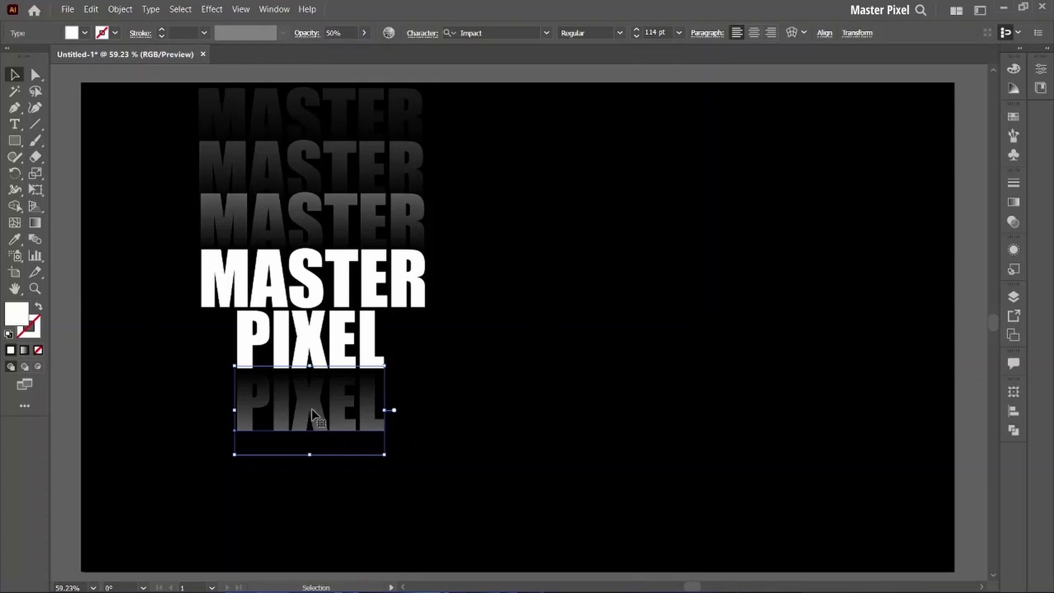
- Alt-drag copies of the faded PIXEL downward to form further echoes
{"action": "left_click_drag", "start_coordinate": [311, 413], "coordinate": [313, 469]}
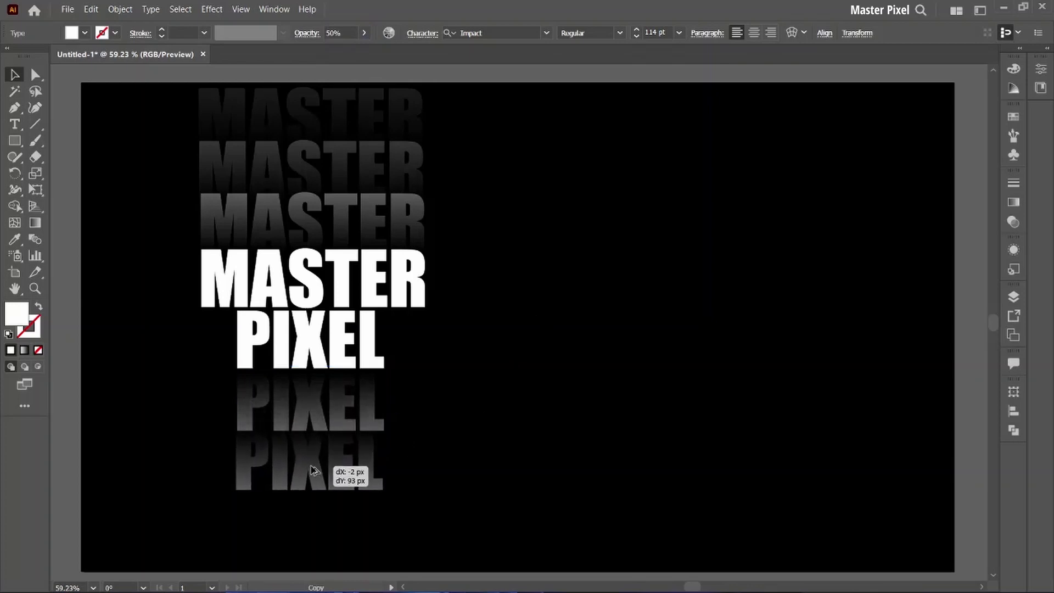
{"action": "left_click_drag", "start_coordinate": [312, 470], "coordinate": [312, 467]}
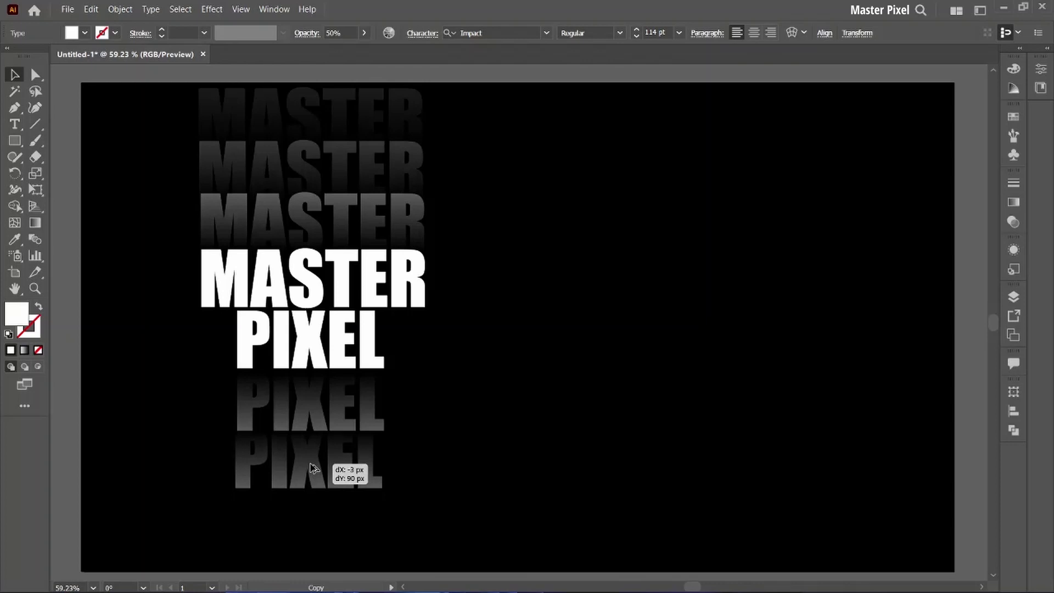
{"action": "left_click_drag", "start_coordinate": [312, 467], "coordinate": [311, 523]}
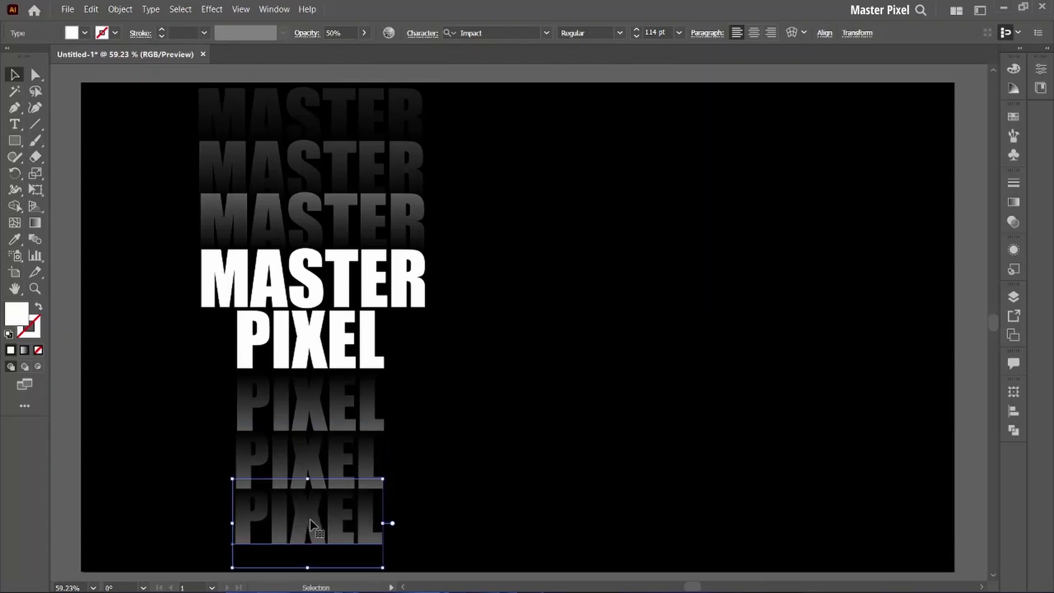
{"action": "left_click", "coordinate": [313, 467]}
- Set the second PIXEL echo to 30% opacity and the bottom one to 15%
{"action": "left_click", "coordinate": [321, 406]}
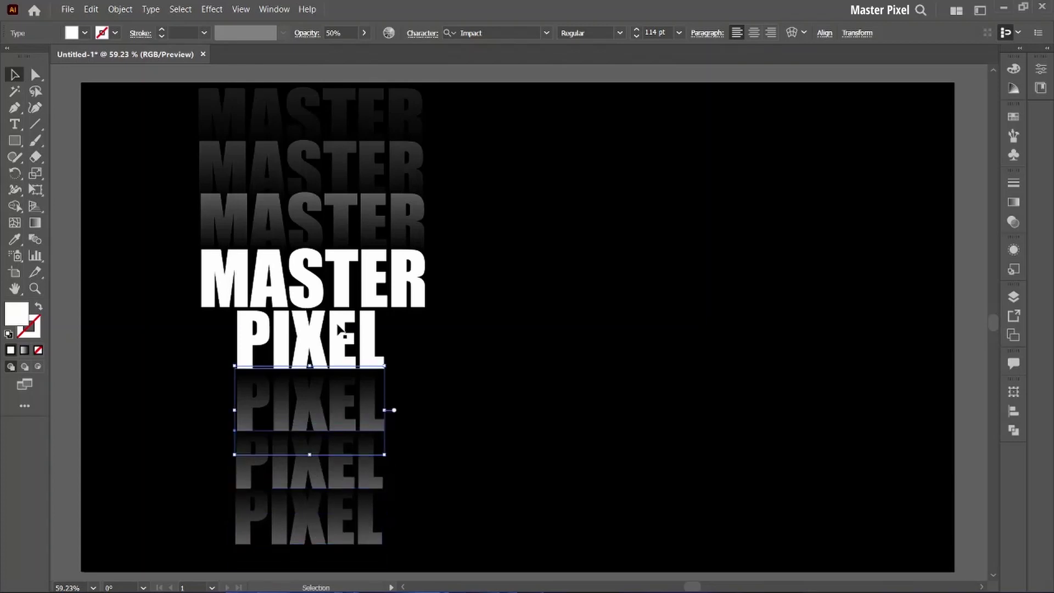
{"action": "left_click", "coordinate": [308, 451]}
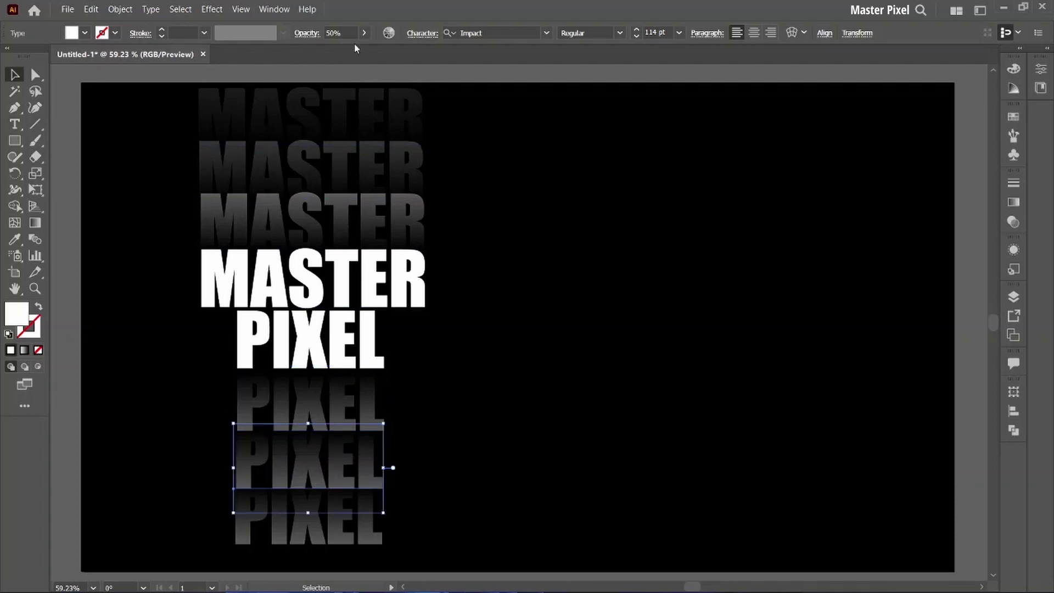
{"action": "left_click", "coordinate": [333, 33]}
{"action": "type", "text": "30"}
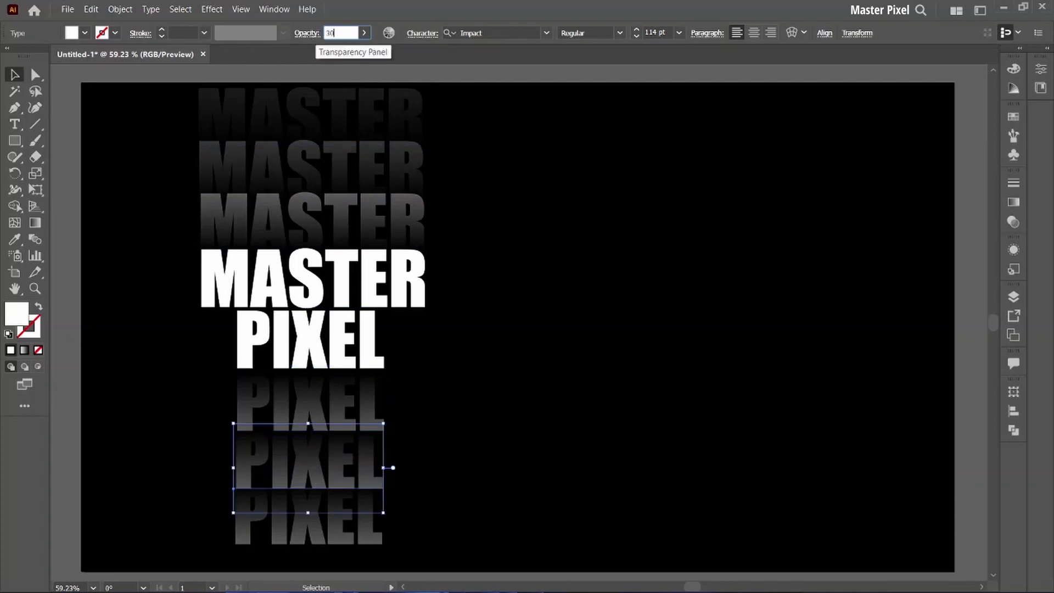
{"action": "key", "text": "Return"}
{"action": "left_click", "coordinate": [299, 530]}
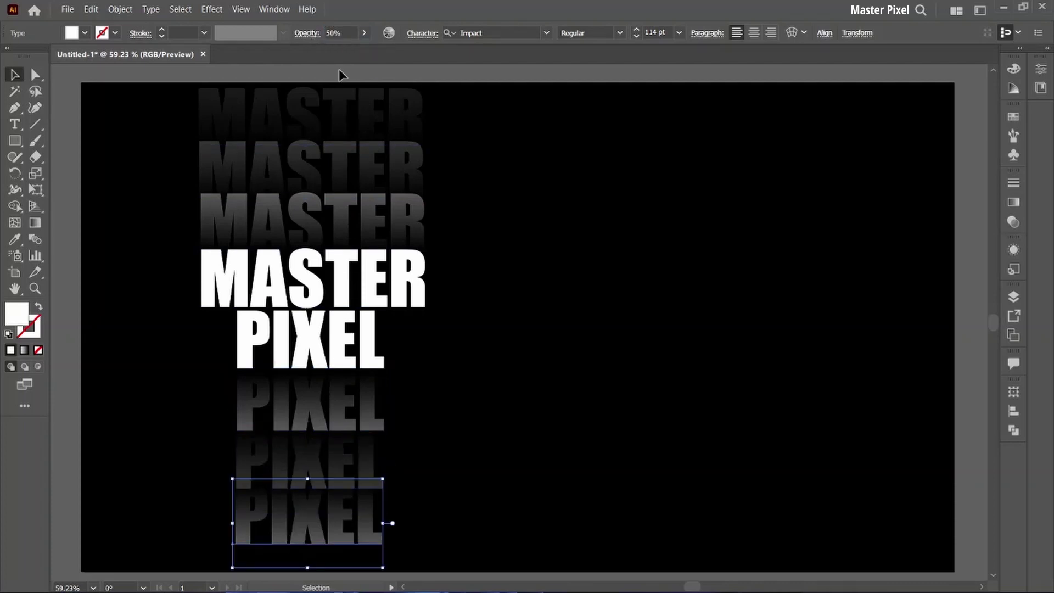
{"action": "left_click", "coordinate": [335, 33]}
{"action": "type", "text": "15"}
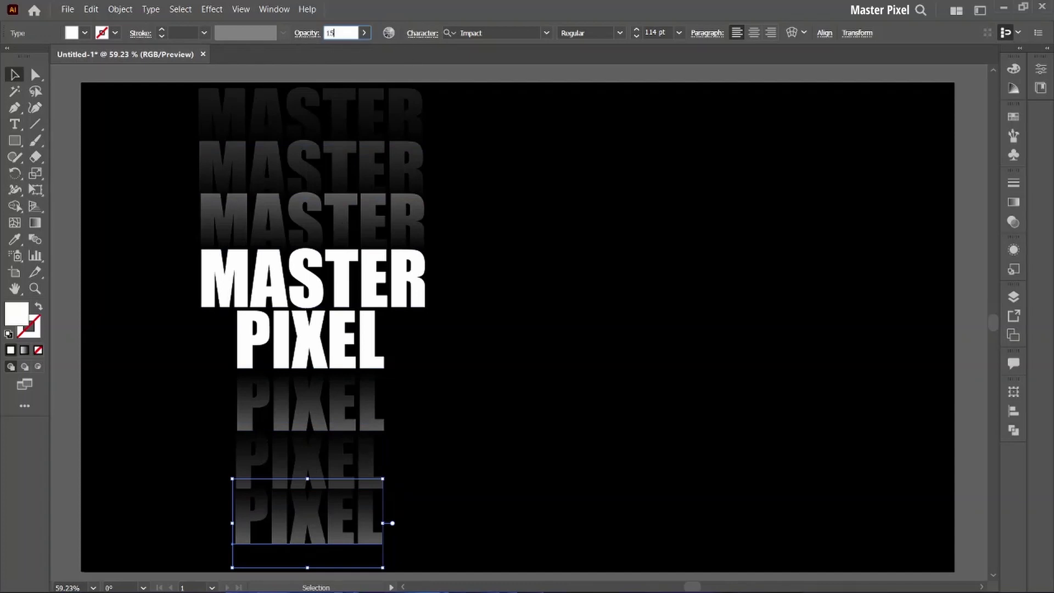
{"action": "key", "text": "Return"}
{"action": "left_click", "coordinate": [556, 392]}
- Duplicate the whole MASTER/PIXEL echo stack onto the right half of the artboard
{"action": "scroll", "coordinate": [590, 355], "scroll_direction": "up", "scroll_amount": 1}
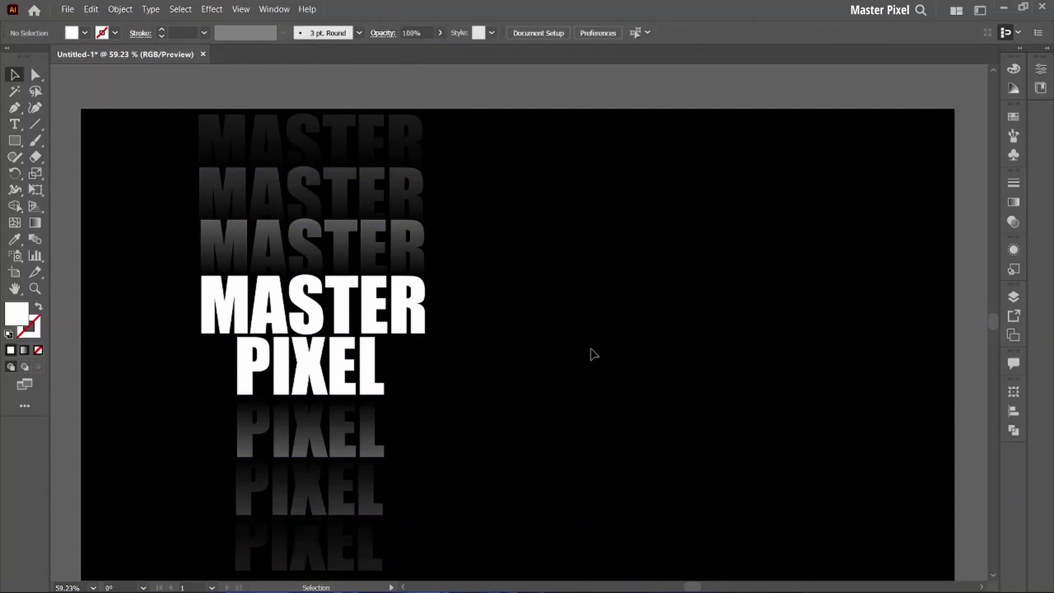
{"action": "left_click_drag", "start_coordinate": [155, 116], "coordinate": [363, 558]}
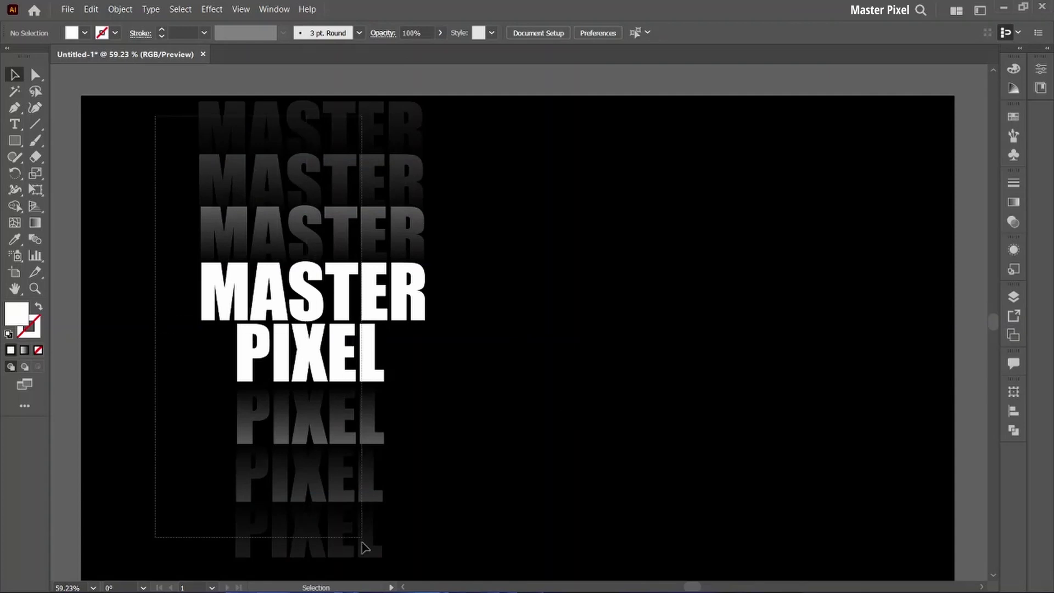
{"action": "mouse_move", "coordinate": [339, 305]}
{"action": "left_mouse_down"}
{"action": "mouse_move", "coordinate": [335, 315]}
{"action": "mouse_move", "coordinate": [623, 312]}
{"action": "mouse_move", "coordinate": [350, 309]}
{"action": "left_mouse_up"}
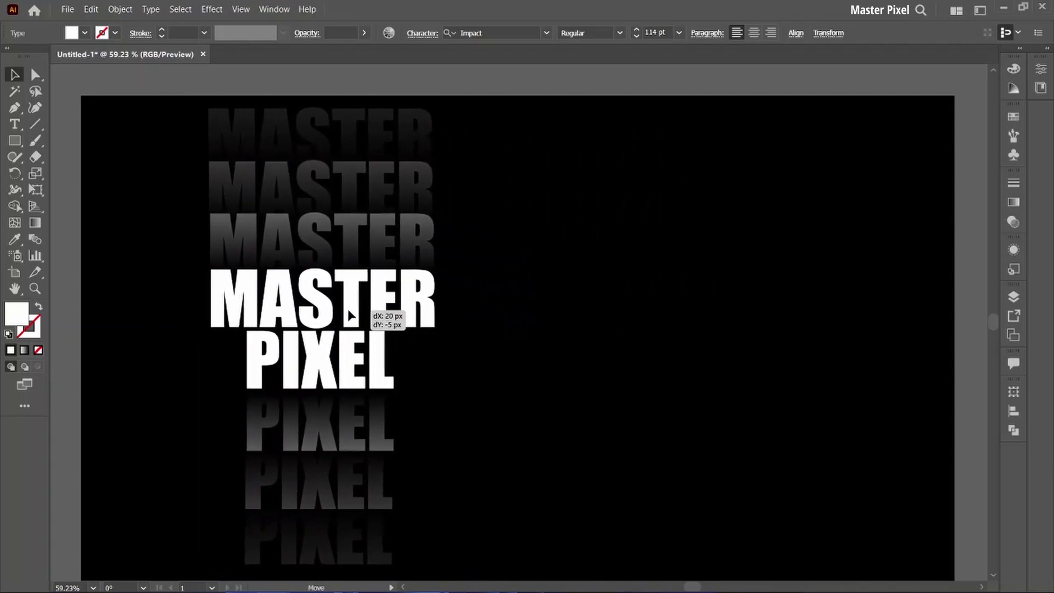
{"action": "mouse_move", "coordinate": [350, 309]}
{"action": "left_mouse_down"}
{"action": "mouse_move", "coordinate": [543, 329]}
{"action": "mouse_move", "coordinate": [684, 320]}
{"action": "left_mouse_up"}
{"action": "left_click", "coordinate": [522, 327]}
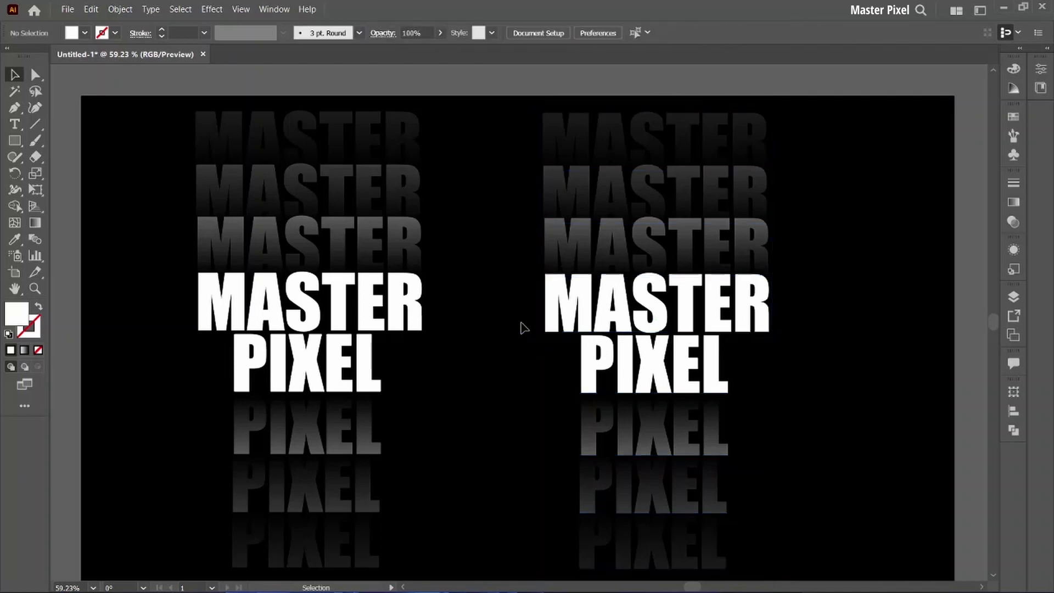
- Recolour the left stack orange using the Fill swatches
{"action": "left_click_drag", "start_coordinate": [117, 126], "coordinate": [388, 558]}
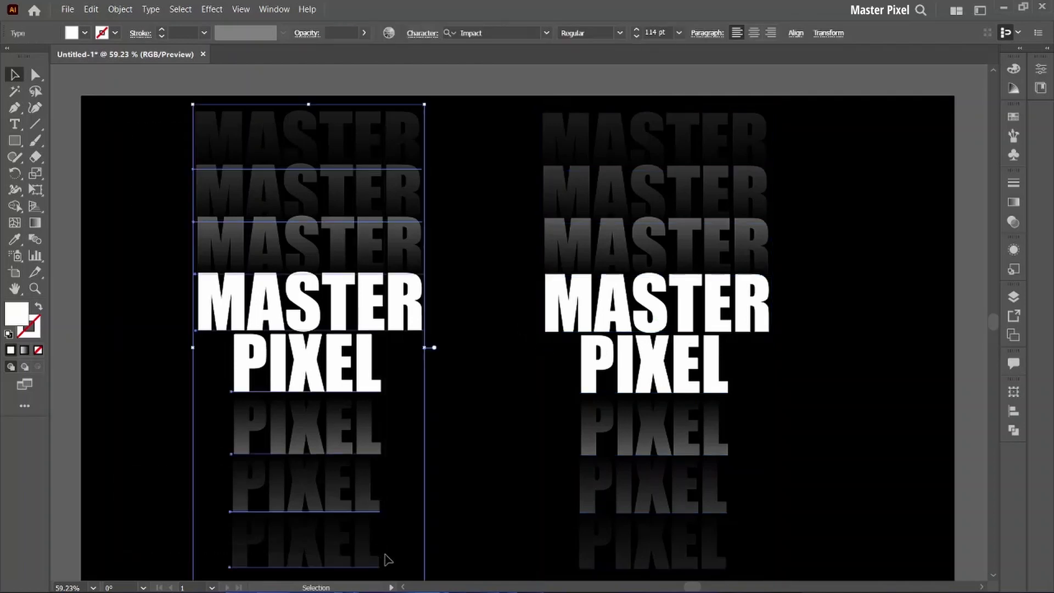
{"action": "left_click", "coordinate": [87, 33]}
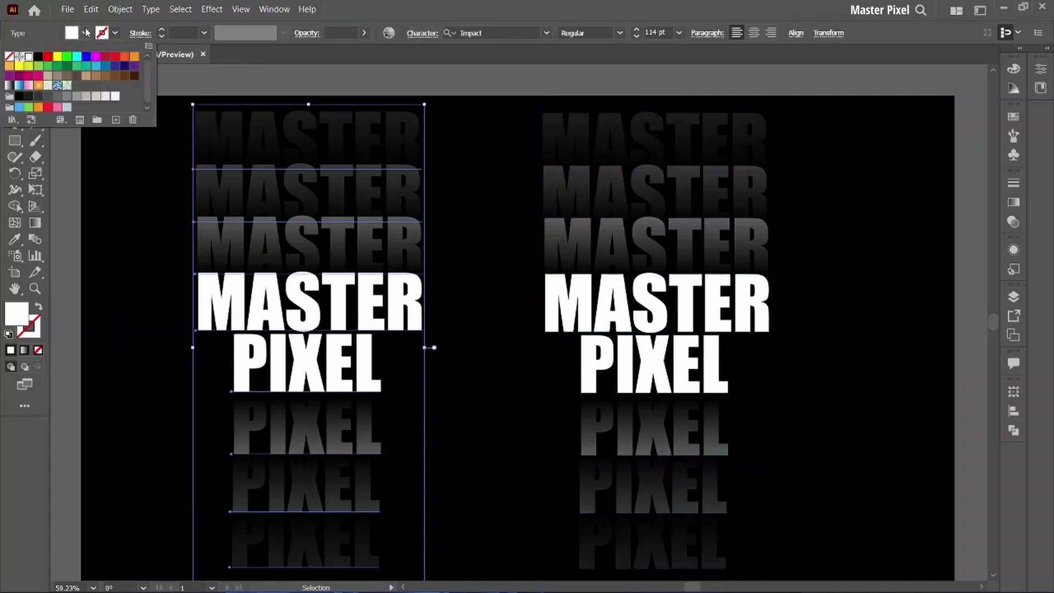
{"action": "left_click", "coordinate": [134, 57]}
{"action": "left_click", "coordinate": [519, 266]}
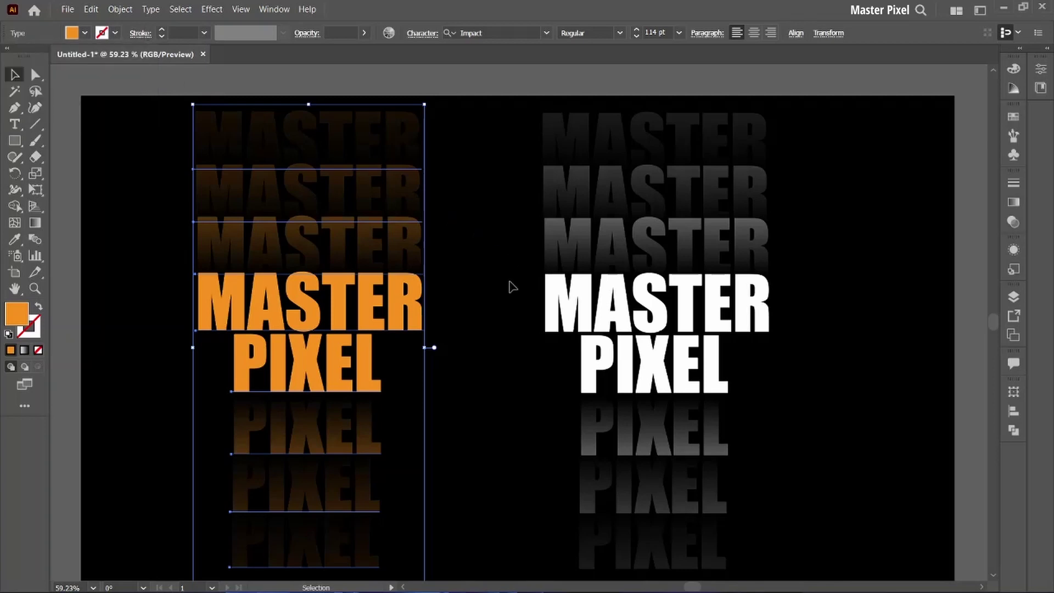
{"action": "left_click", "coordinate": [507, 287]}
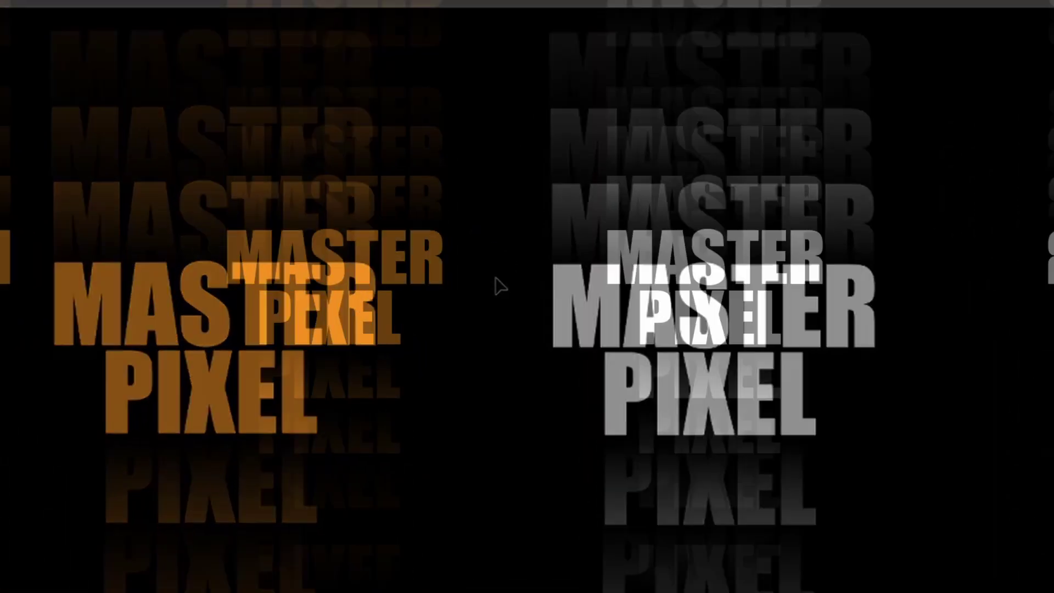